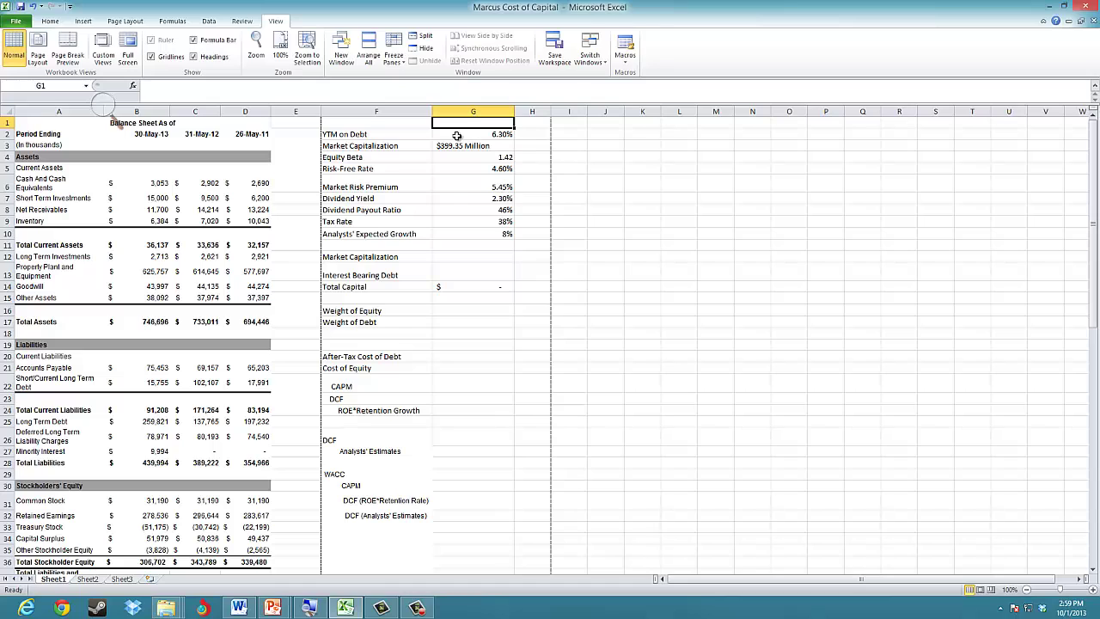
# - Label cells I4 and I5 "Weight of Debt" and "Weight of Equity"
pyautogui.click(573, 155)
pyautogui.write('Weight of Debt')
pyautogui.press('Return')
pyautogui.write('Weight of Equity')
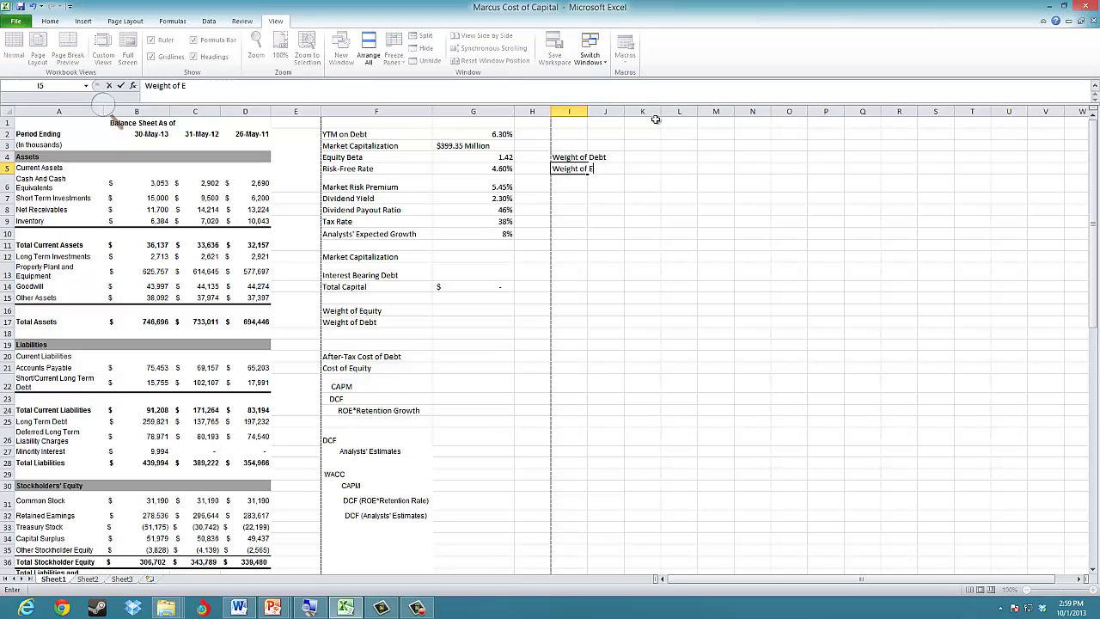
pyautogui.press('Return')
# - Leave a blank row and add the labels "After-Tax Cost of Debt" in I7 and "Cost of Equity" in I8
pyautogui.press('Return')
pyautogui.write('After-Tax Cost of Debt')
pyautogui.press('Return')
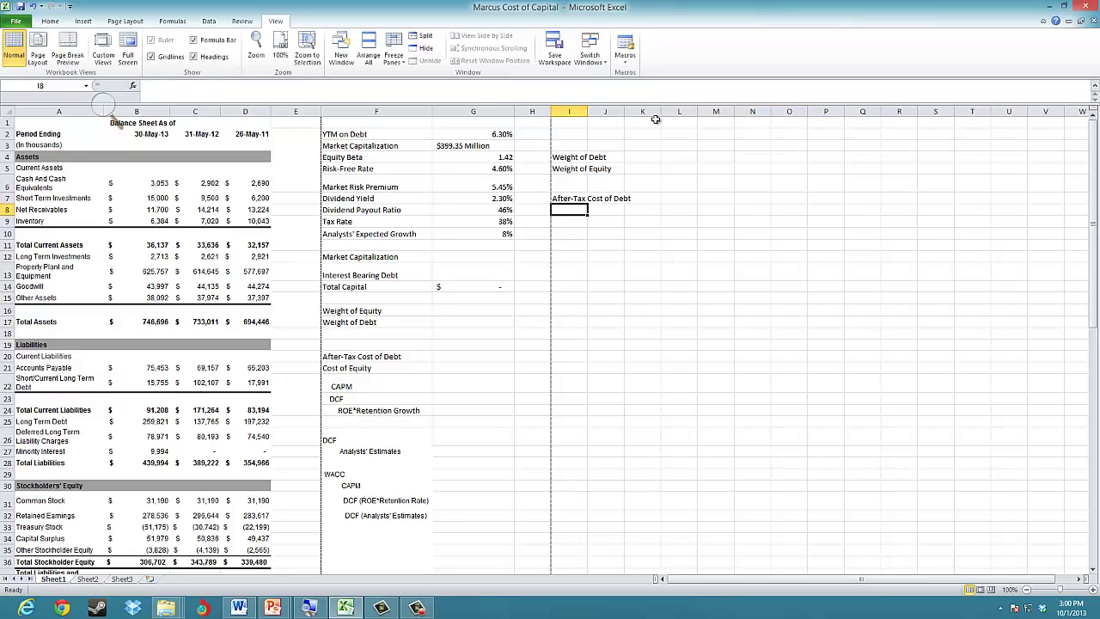
pyautogui.write('Cost of Equity')
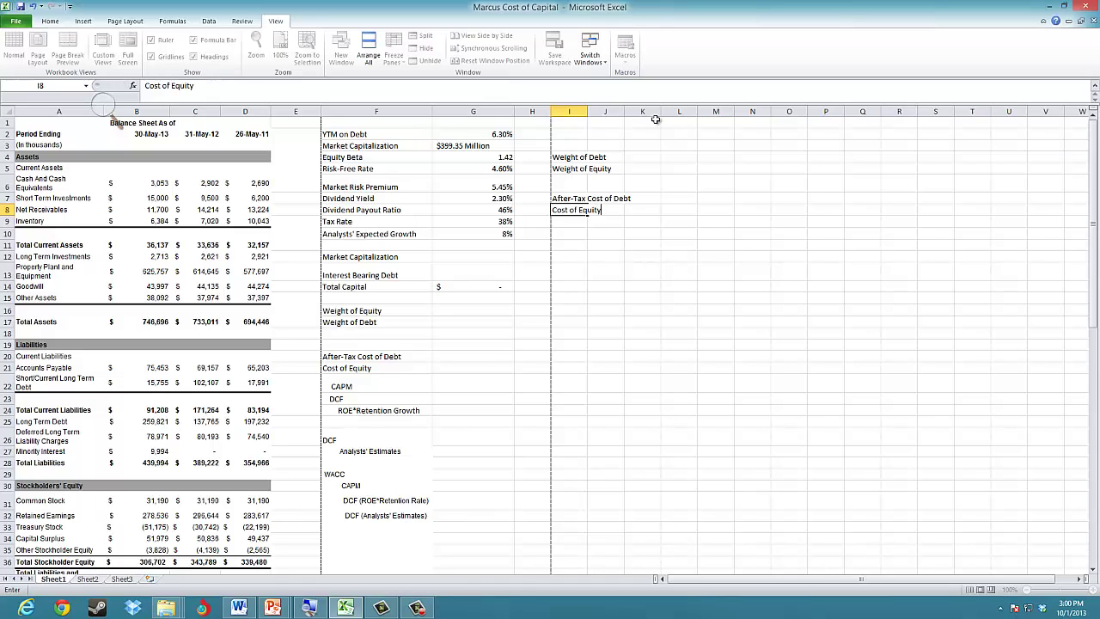
pyautogui.press('Return')
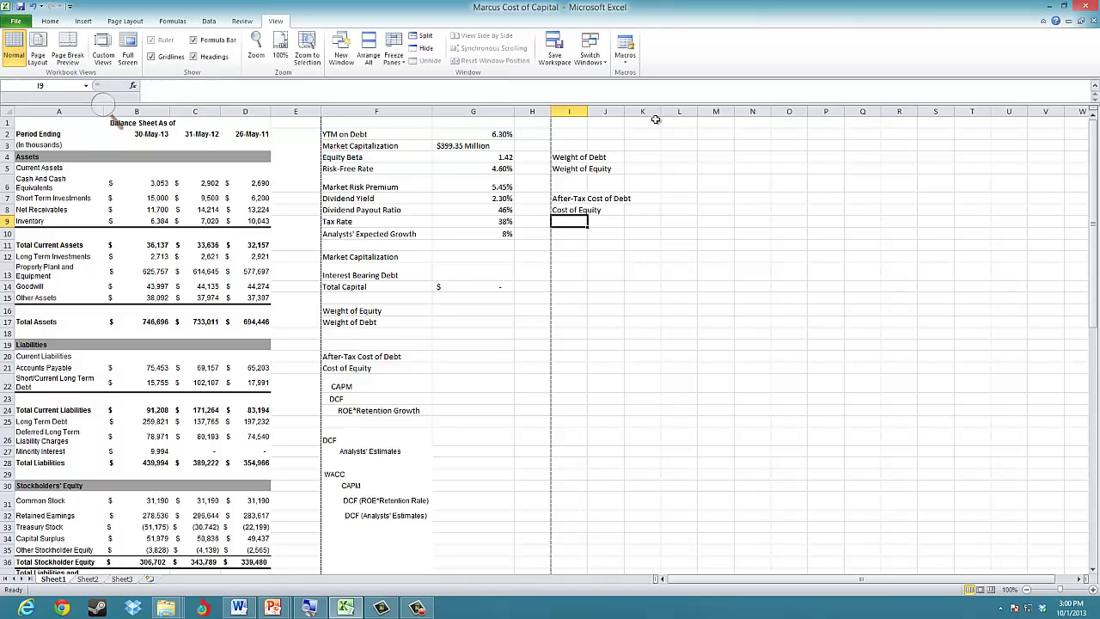
# - Add the labels "CAPM" in I9 and "Discounted Cash Flow Method" in I10 under Cost of Equity
pyautogui.write('Ca')
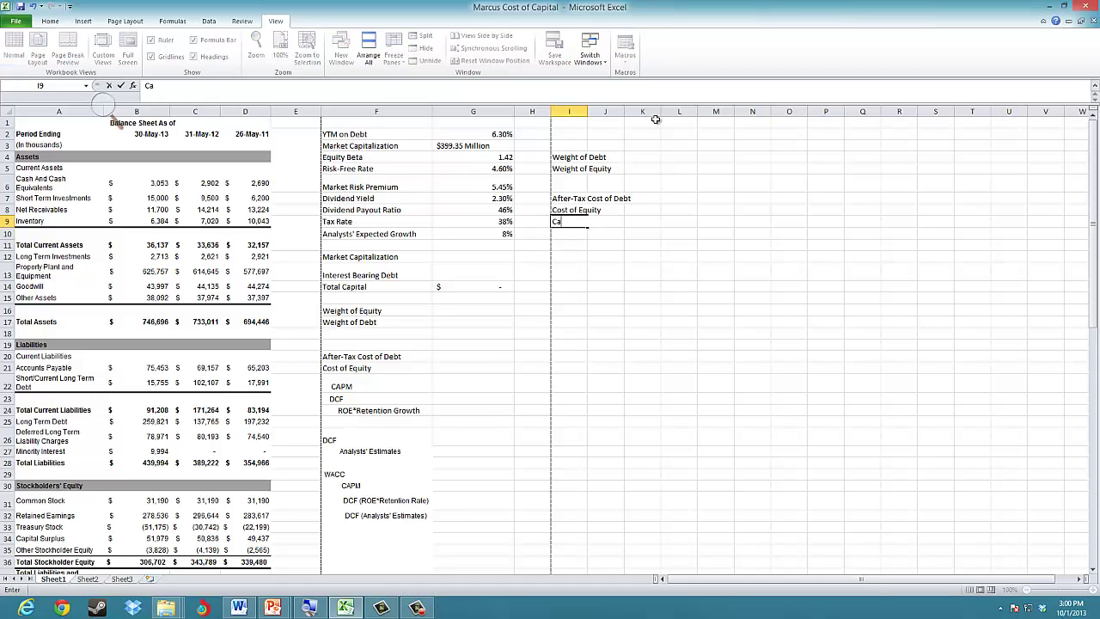
pyautogui.press('BackSpace')
pyautogui.write('APM')
pyautogui.press('Return')
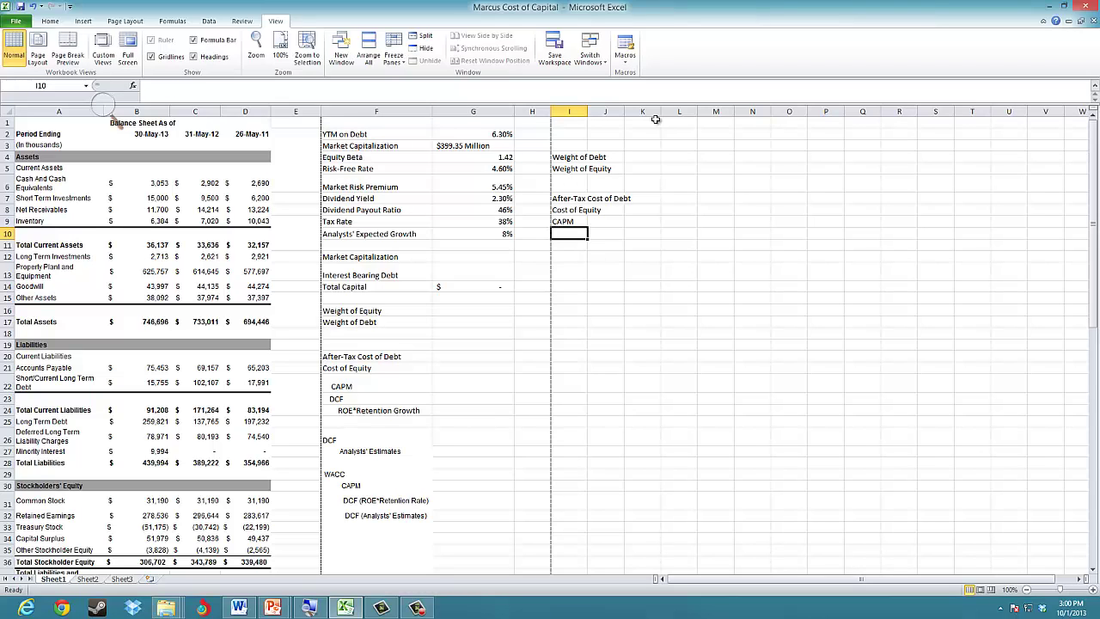
pyautogui.write('Di')
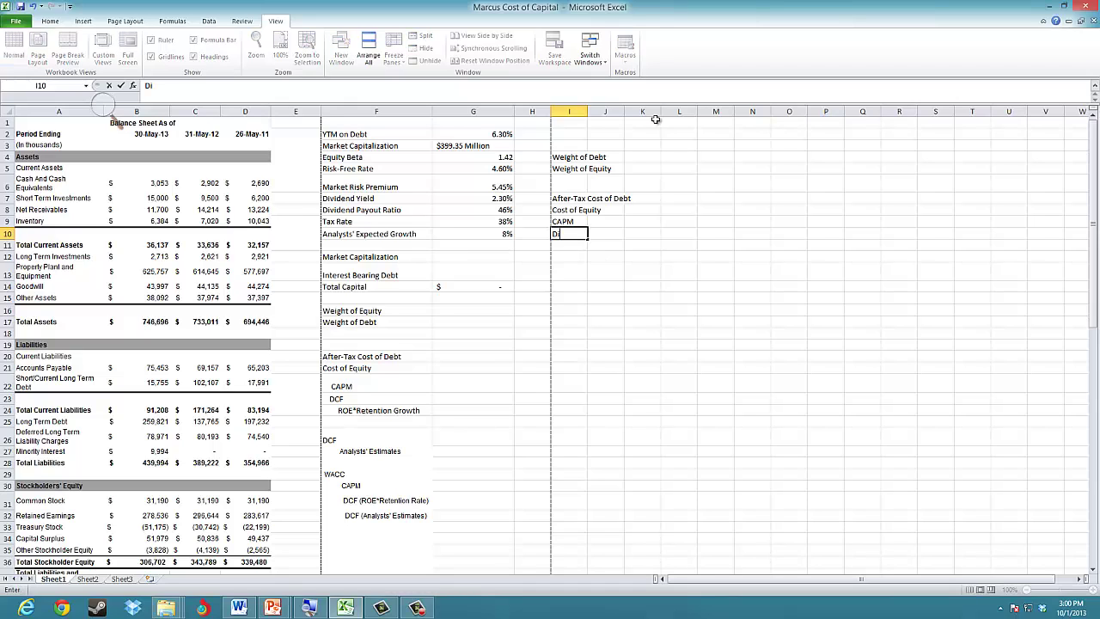
pyautogui.write('sconunted Cash f')
pyautogui.write('low')
pyautogui.write(' Method')
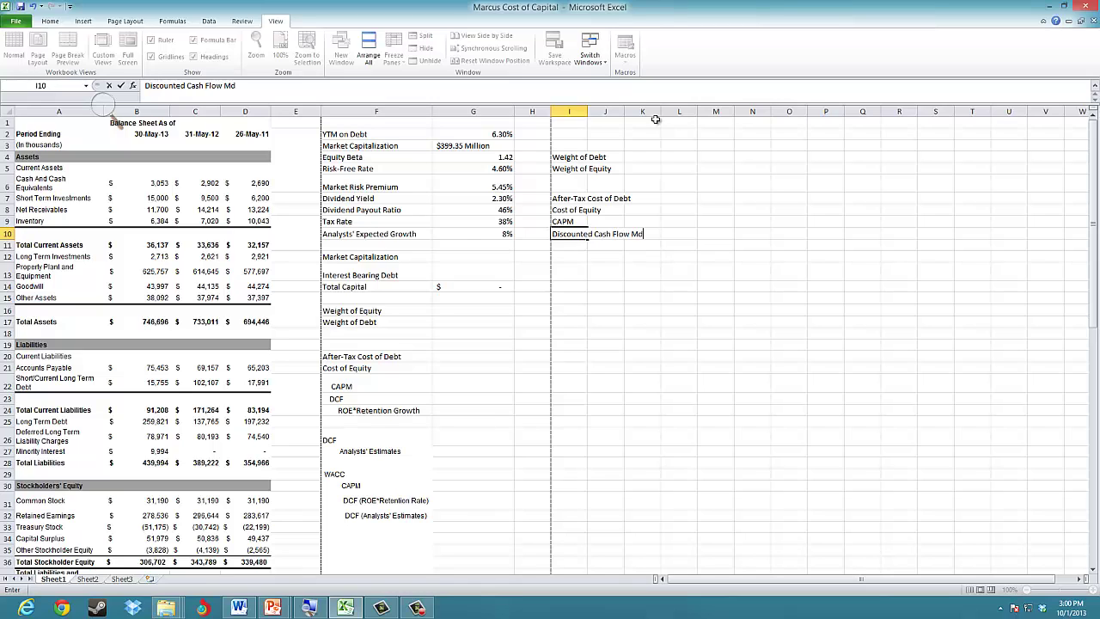
pyautogui.press('Return')
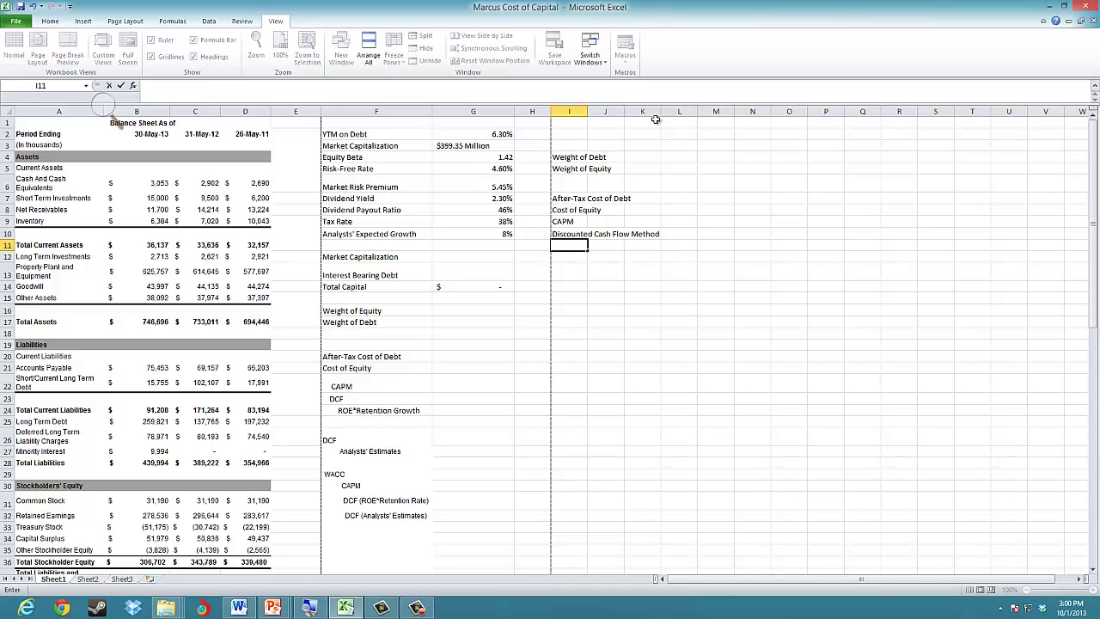
# - Add the indented labels "Dividend Yield" in I11 and "Growth Rates" in I12 under Discounted Cash Flow Method
pyautogui.write('Dividend Yield')
pyautogui.press('BackSpace')
pyautogui.press('BackSpace')
pyautogui.press('BackSpace')
pyautogui.press('BackSpace')
pyautogui.write('ield')
pyautogui.press('Return')
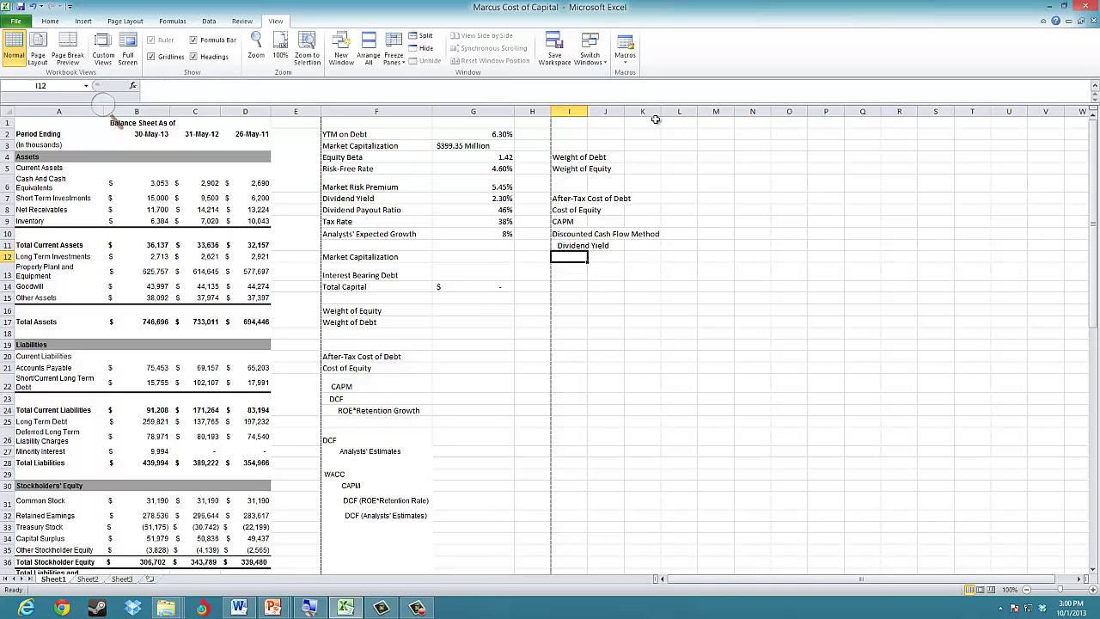
pyautogui.write('Growth')
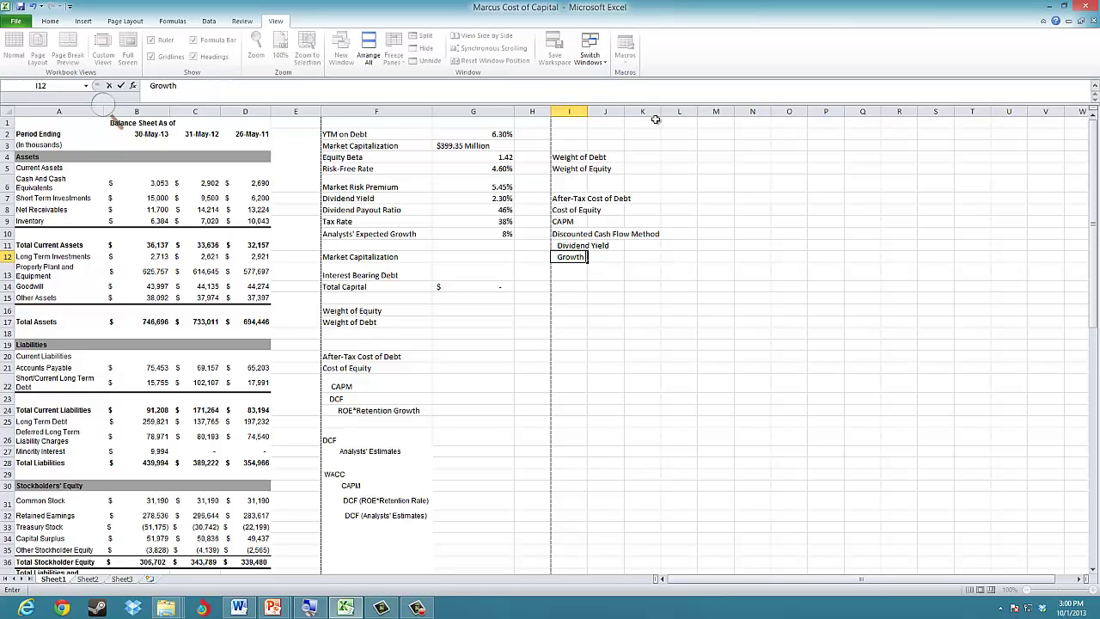
pyautogui.write('Rates')
pyautogui.press('Return')
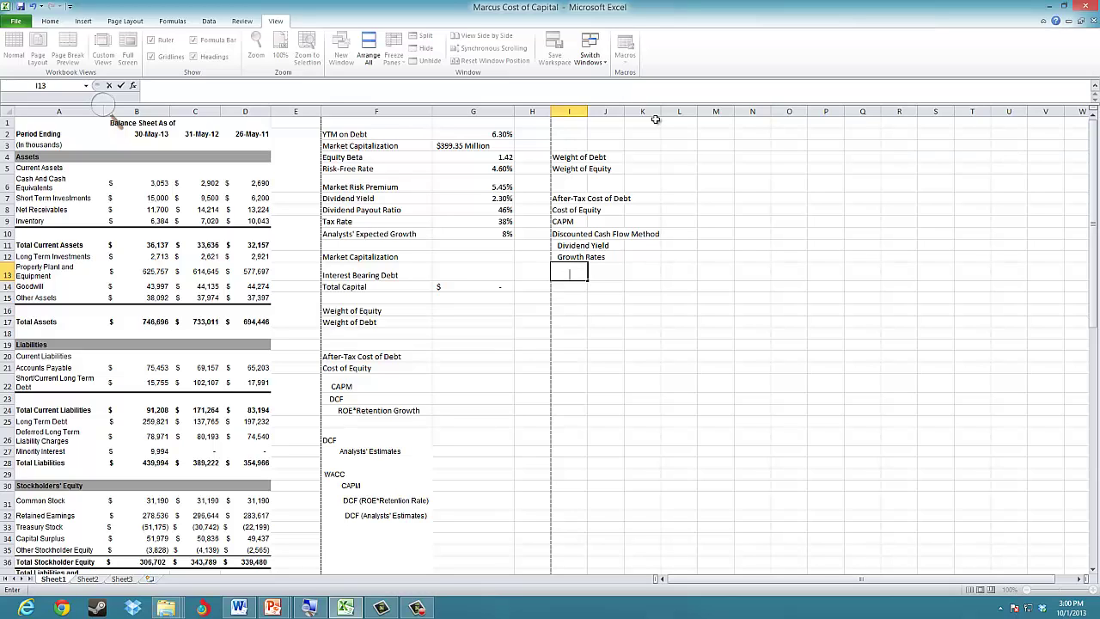
# - Add the further indented labels "ROE*Retention Rate" in I13 and "Analysts' Estimates" in I14 under Growth Rates
pyautogui.write('ROE*Retention Rate')
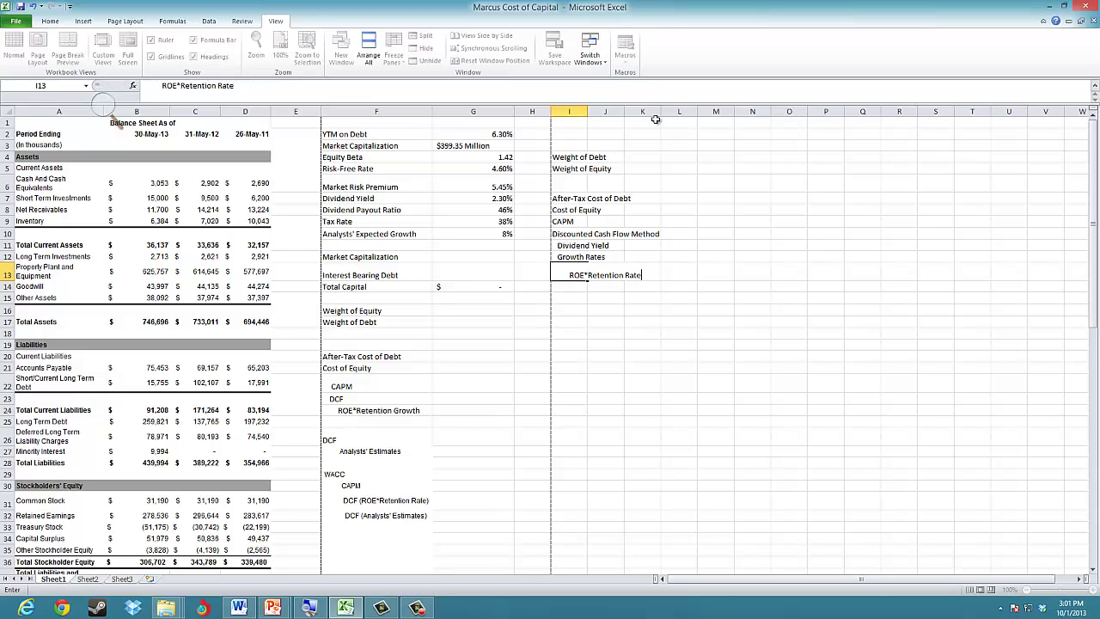
pyautogui.press('Return')
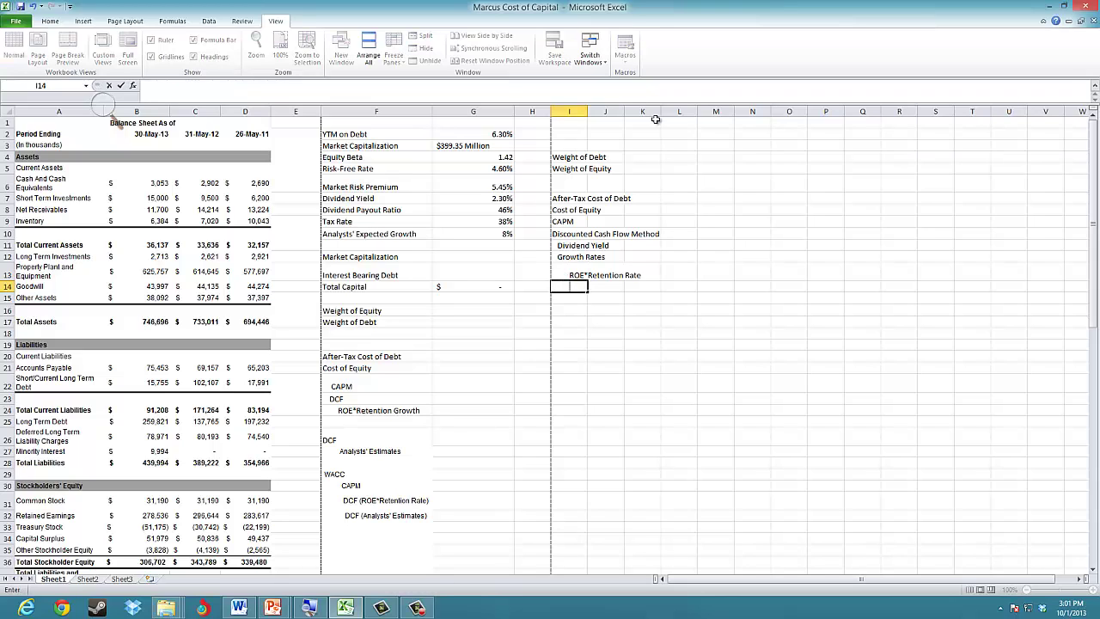
pyautogui.write("Analysts' Estimates")
pyautogui.press('Return')
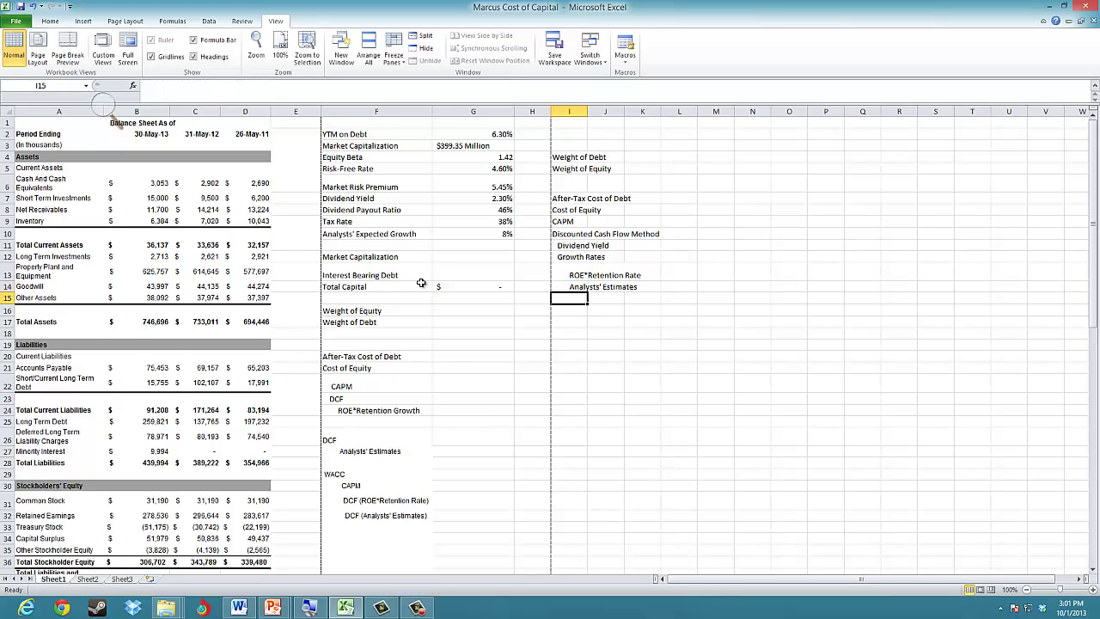
# - Review the given inputs in column G one by one, from Equity Beta down to Analysts' Expected Growth
pyautogui.keyDown('ctrl'); pyautogui.scroll(1, 442, 358); pyautogui.keyUp('ctrl')
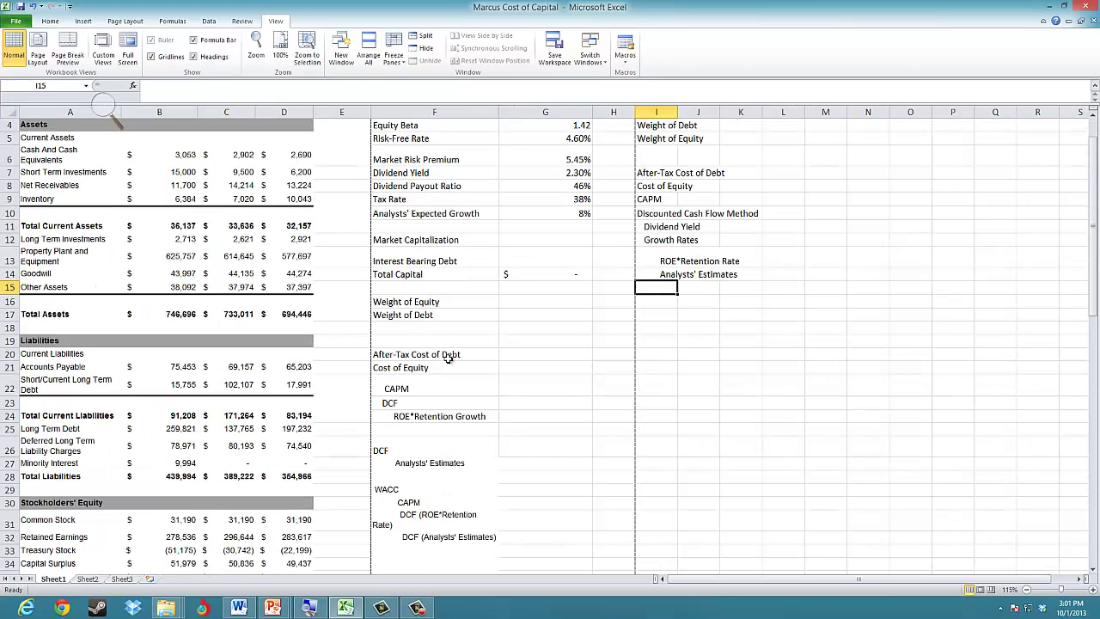
pyautogui.scroll(1, 581, 343)
pyautogui.click(534, 295)
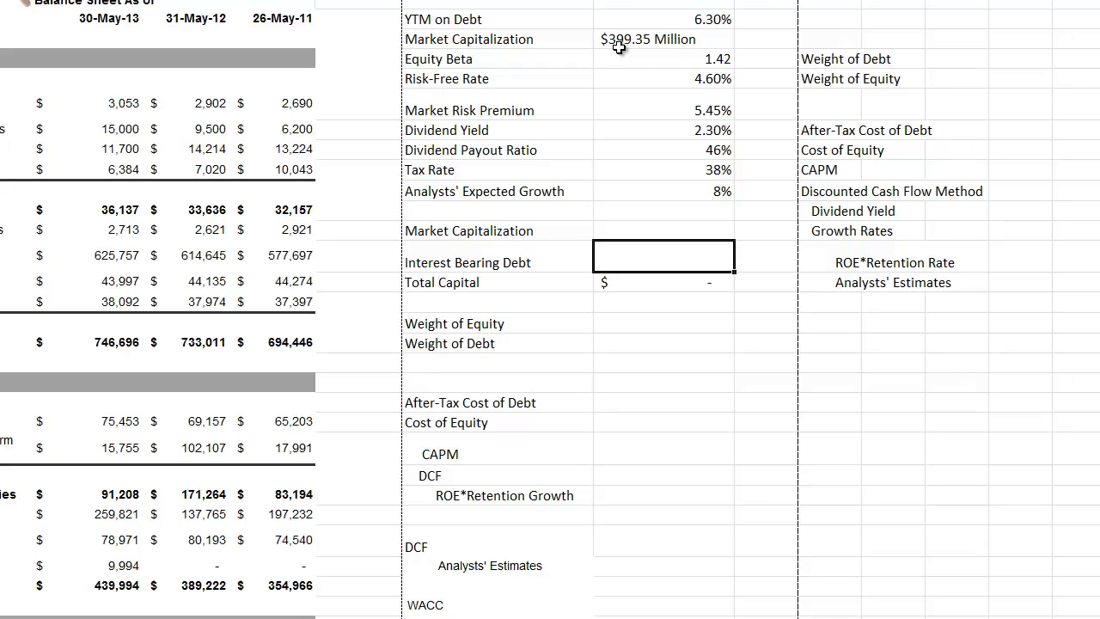
pyautogui.click(671, 58)
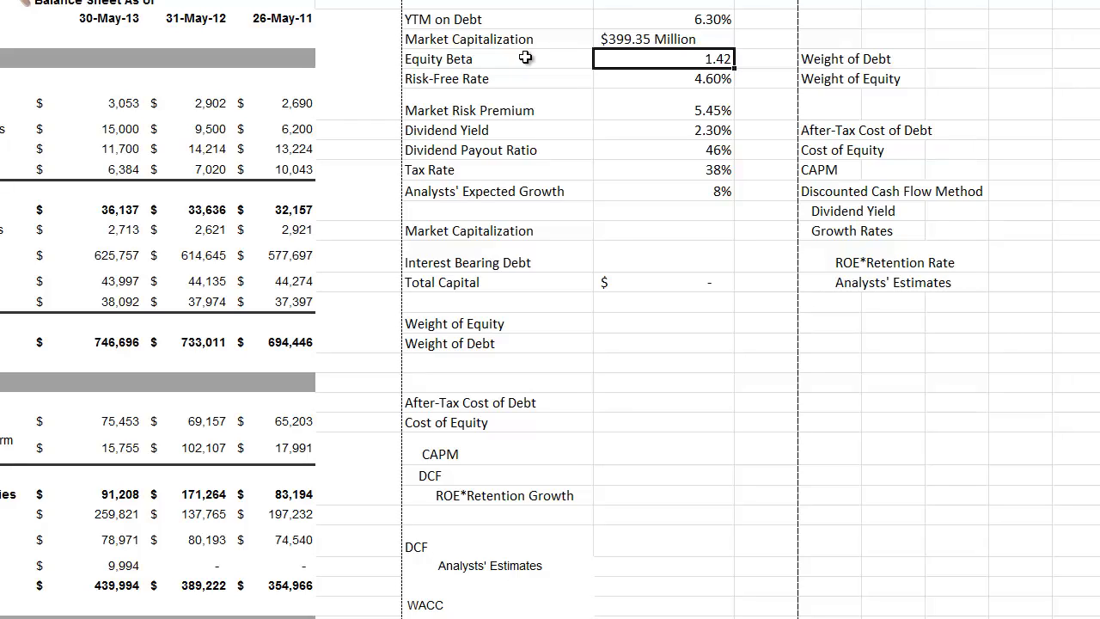
pyautogui.press('Down')
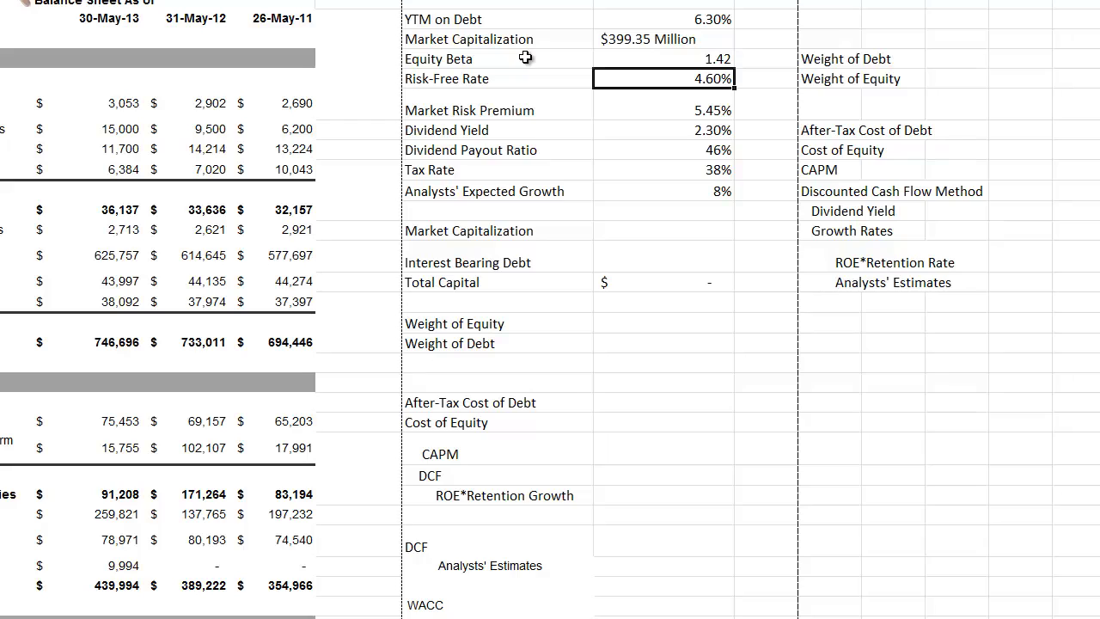
pyautogui.press('Down')
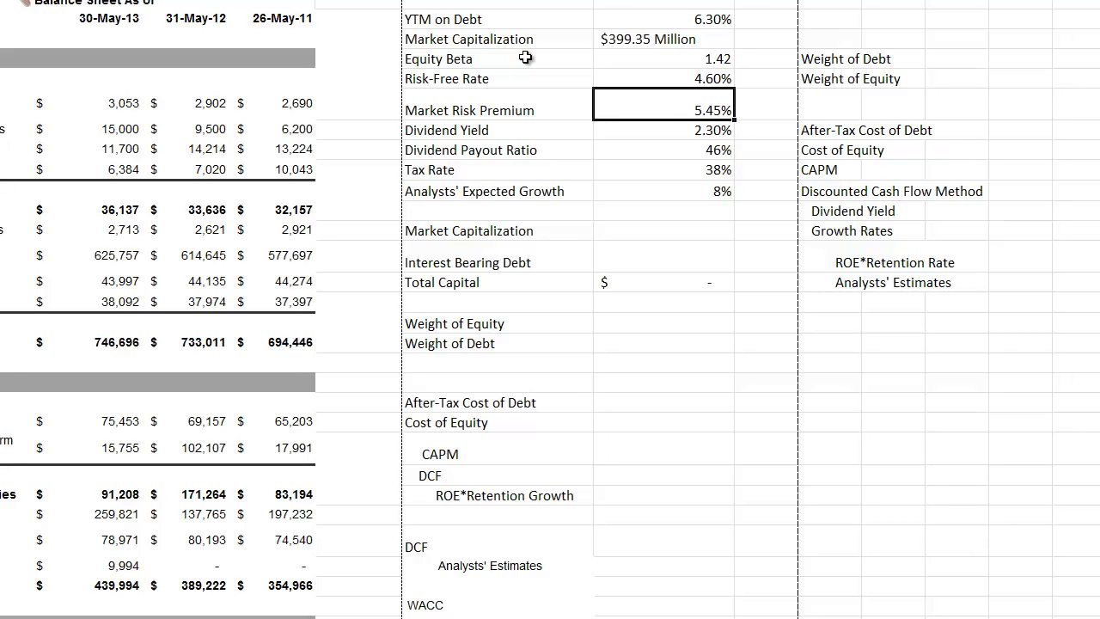
pyautogui.press('Down')
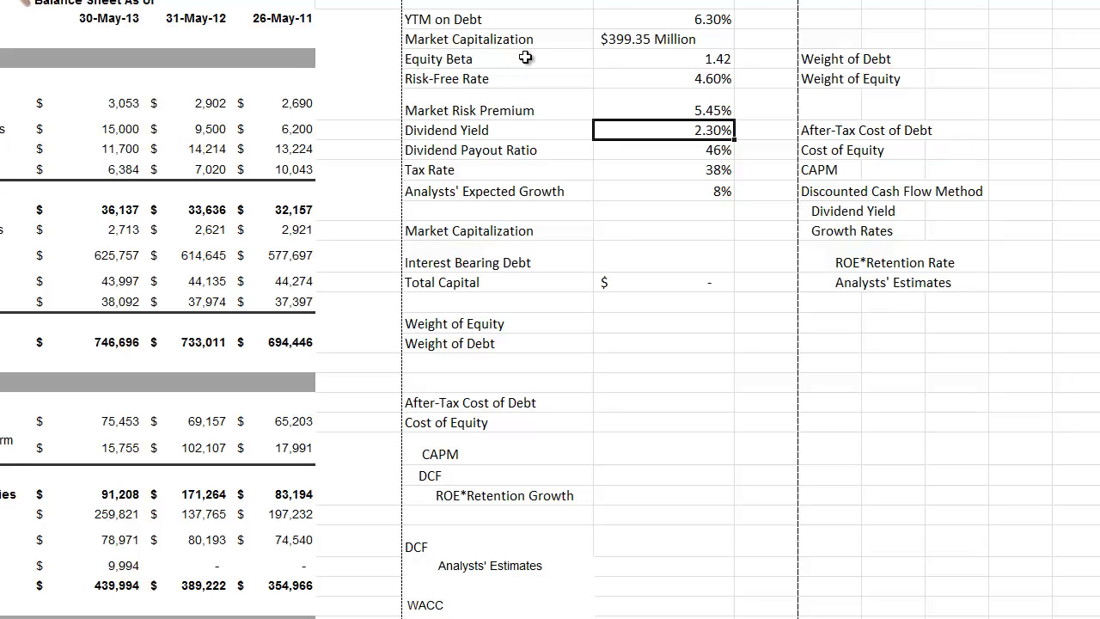
pyautogui.press('Down')
pyautogui.press('Down')
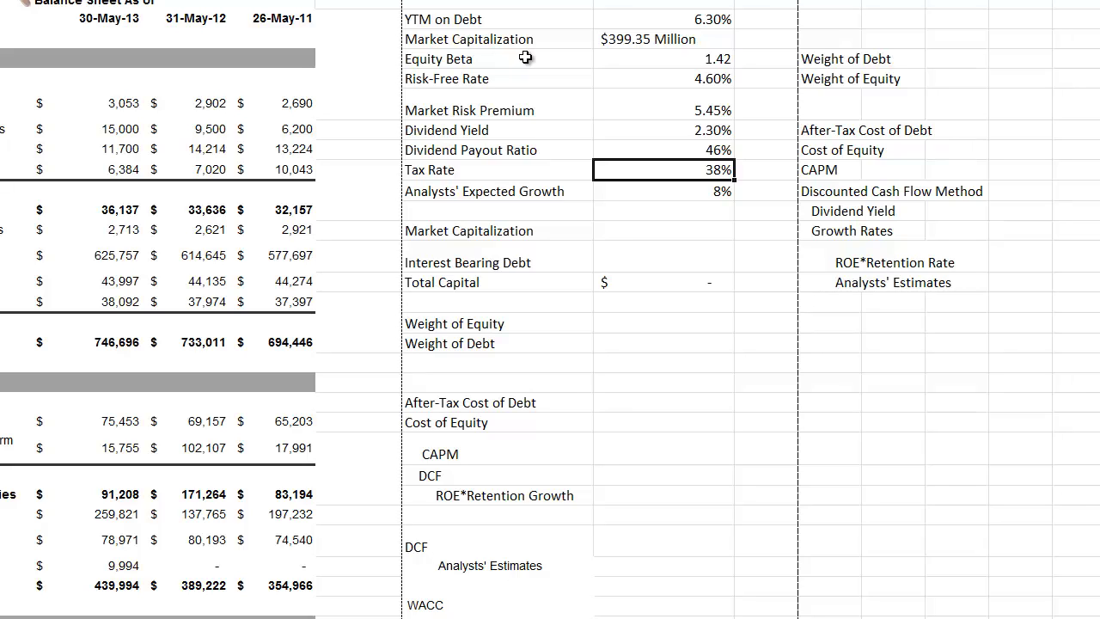
pyautogui.press('Down')
# - Enter 399.35 as the Market Capitalization in G12
pyautogui.press('Down')
pyautogui.press('Down')
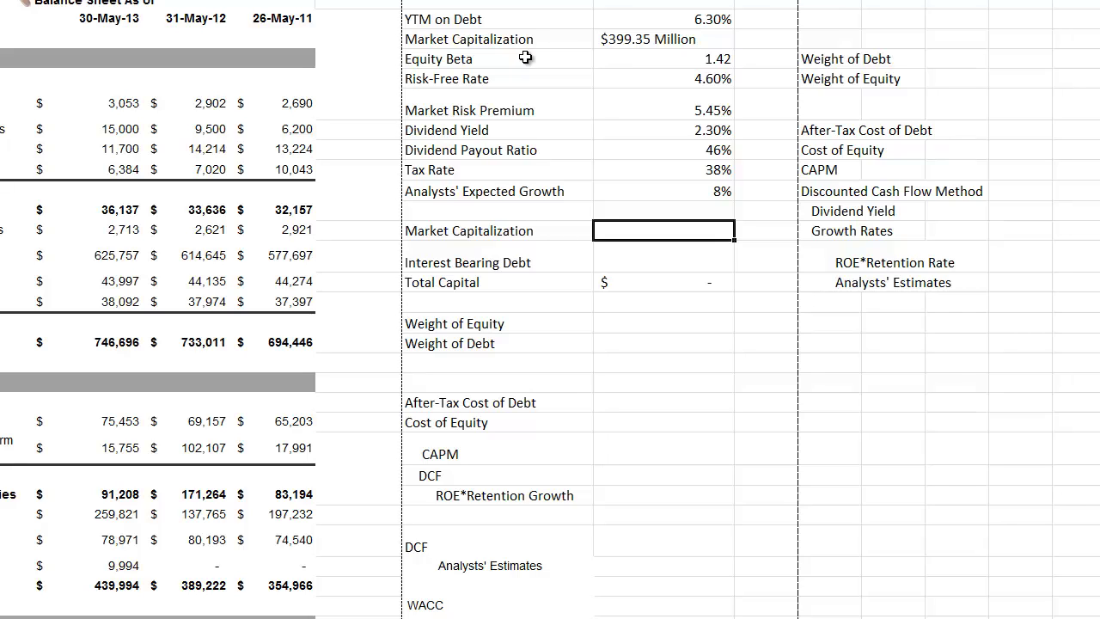
pyautogui.write('399.35')
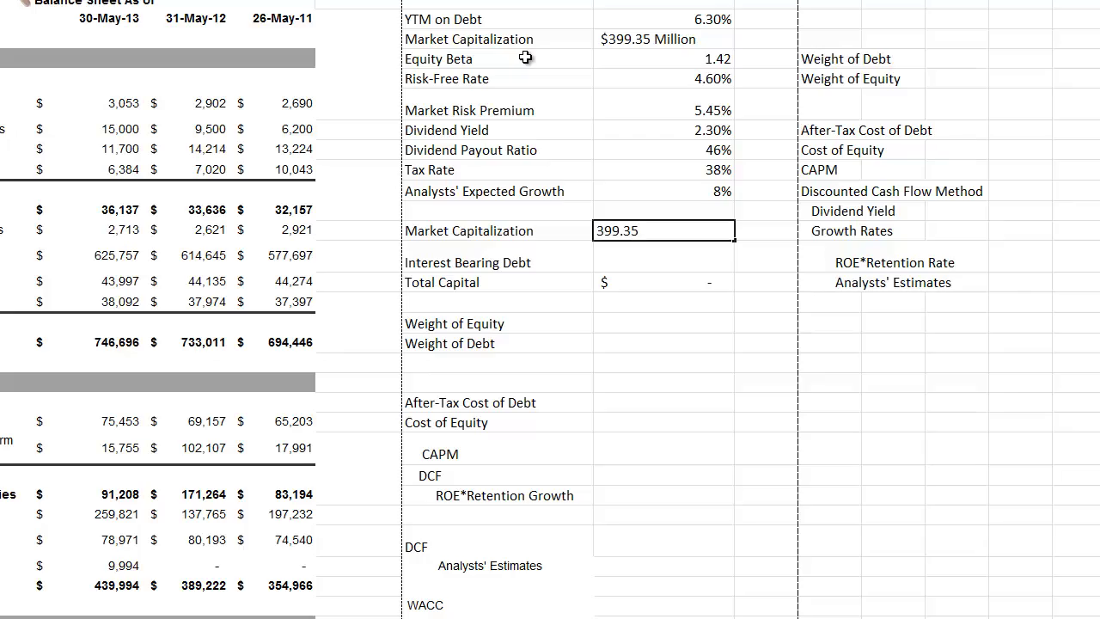
pyautogui.press('Return')
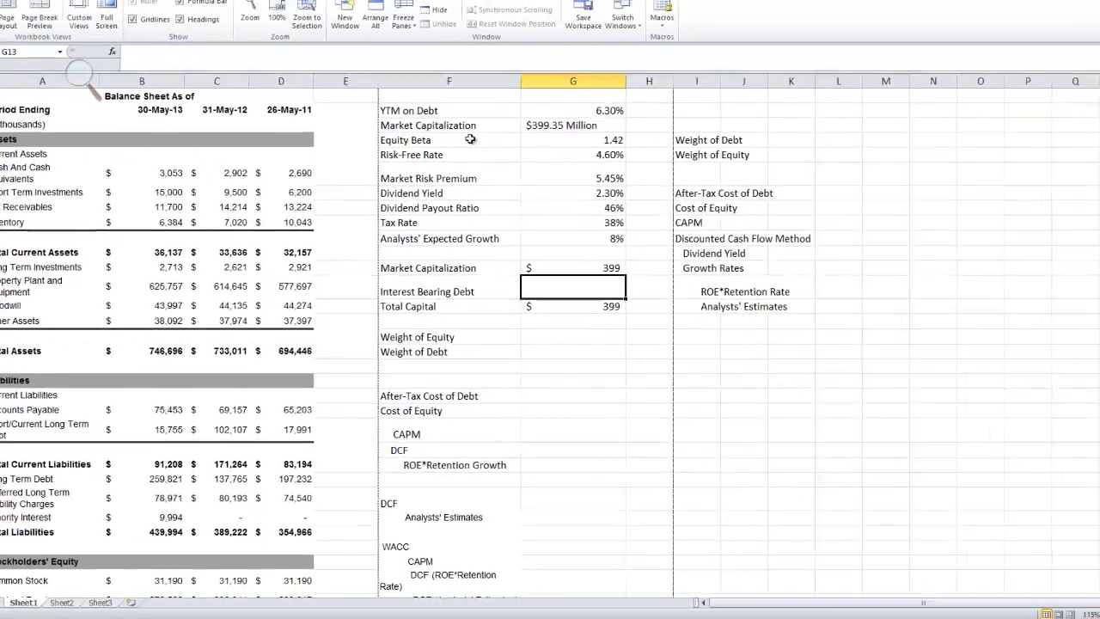
pyautogui.press('Left')
pyautogui.press('Left')
pyautogui.press('Left')
pyautogui.press('Left')
pyautogui.press('Left')
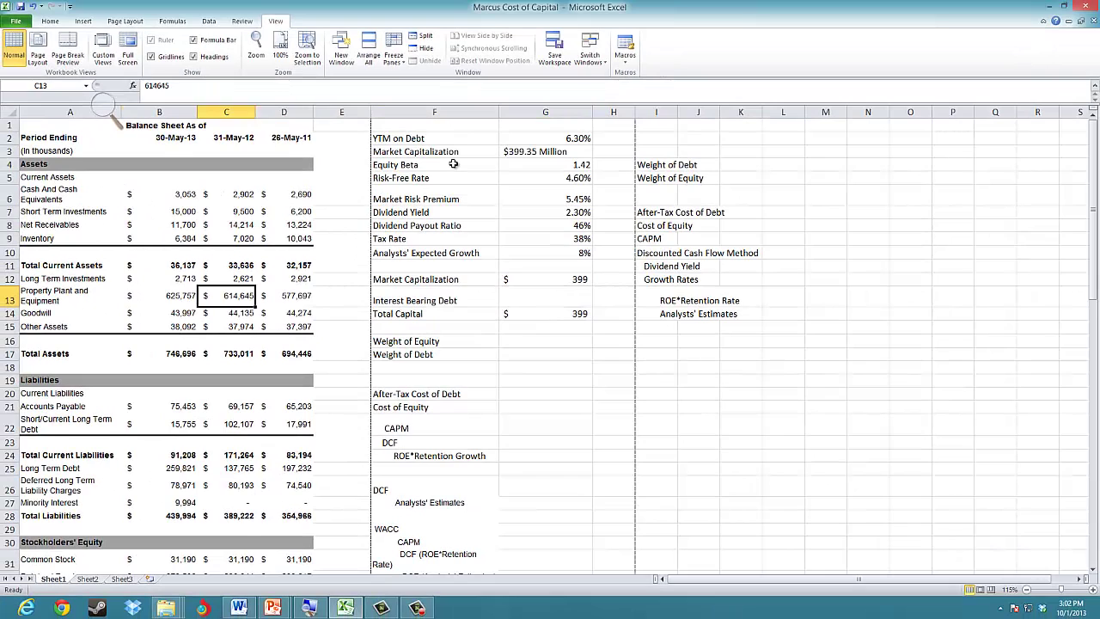
pyautogui.press('Down')
pyautogui.press('Up')
pyautogui.press('Down')
pyautogui.press('Down')
pyautogui.press('Up')
pyautogui.press('Up')
pyautogui.press('Up')
# - Format the Market Capitalization in G12 to show two decimal places
pyautogui.press('Right')
pyautogui.press('Right')
pyautogui.press('Right')
pyautogui.press('Right')
pyautogui.press('Right')
pyautogui.press('Right')
pyautogui.press('Right')
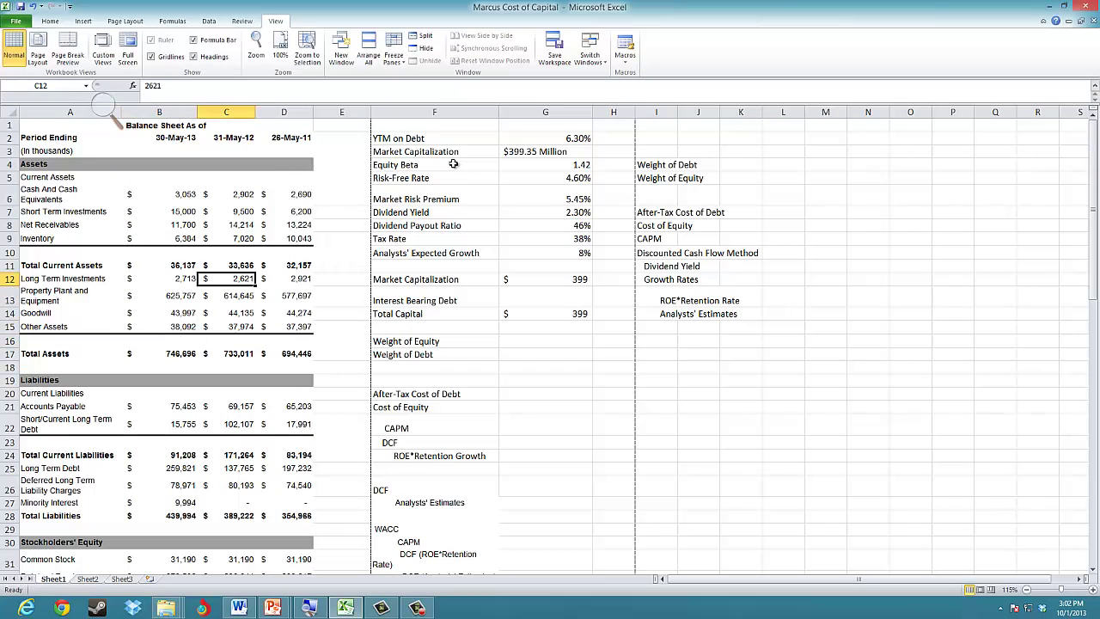
pyautogui.press('Left')
pyautogui.press('Left')
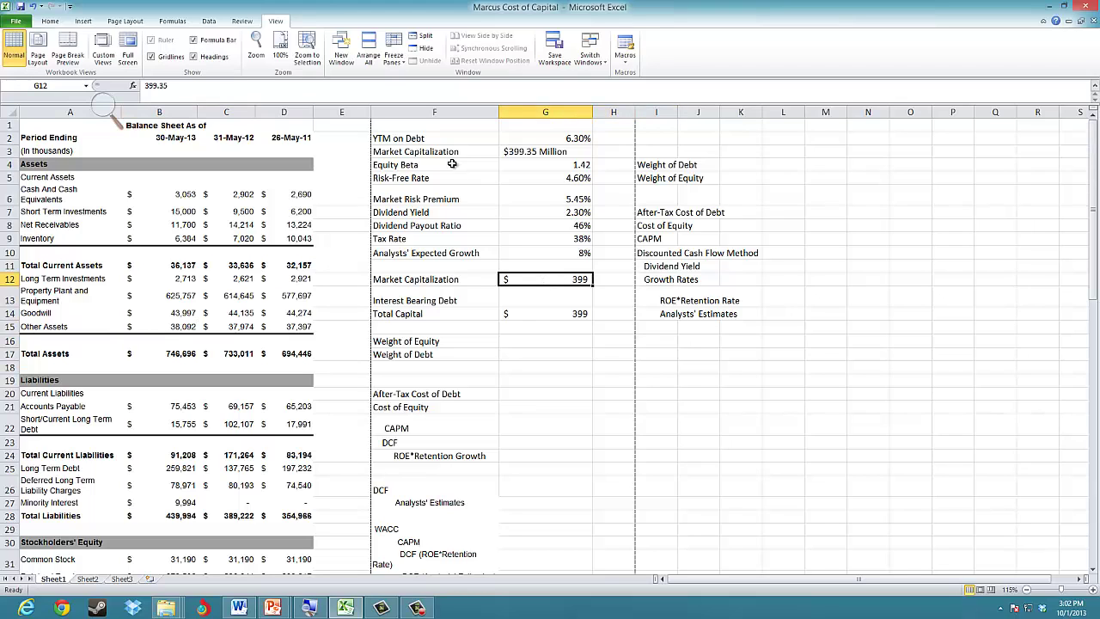
pyautogui.click(50, 21)
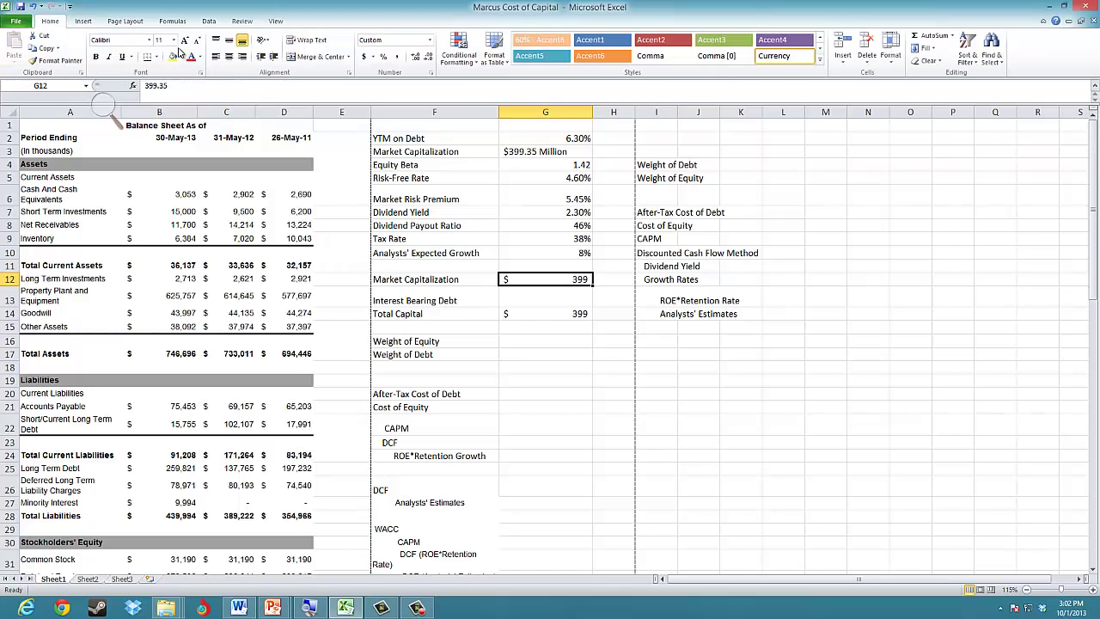
pyautogui.doubleClick(414, 56)
# - Change the Market Capitalization in G12 to 399350 to match the balance sheet's thousands
pyautogui.click(531, 297)
pyautogui.scroll(-3, 267, 318)
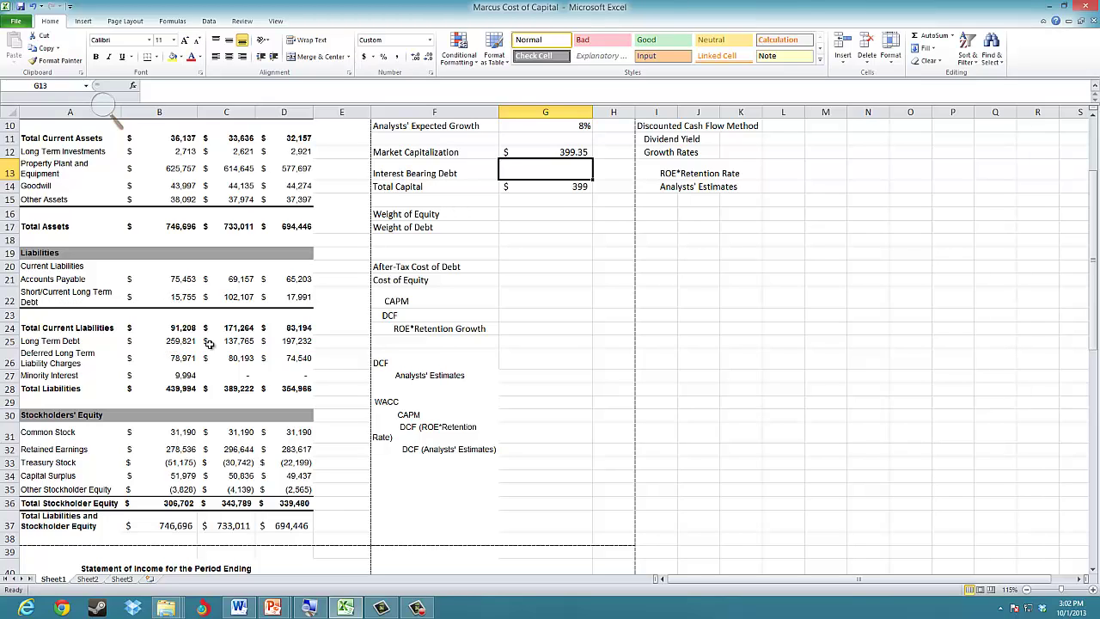
pyautogui.scroll(3, 573, 307)
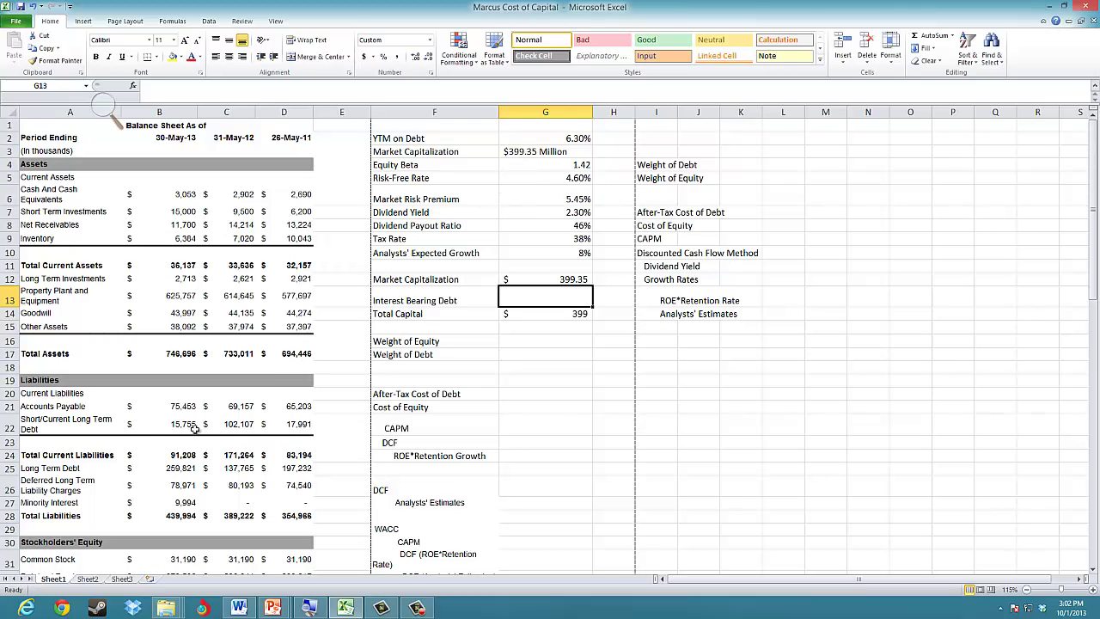
pyautogui.click(570, 279)
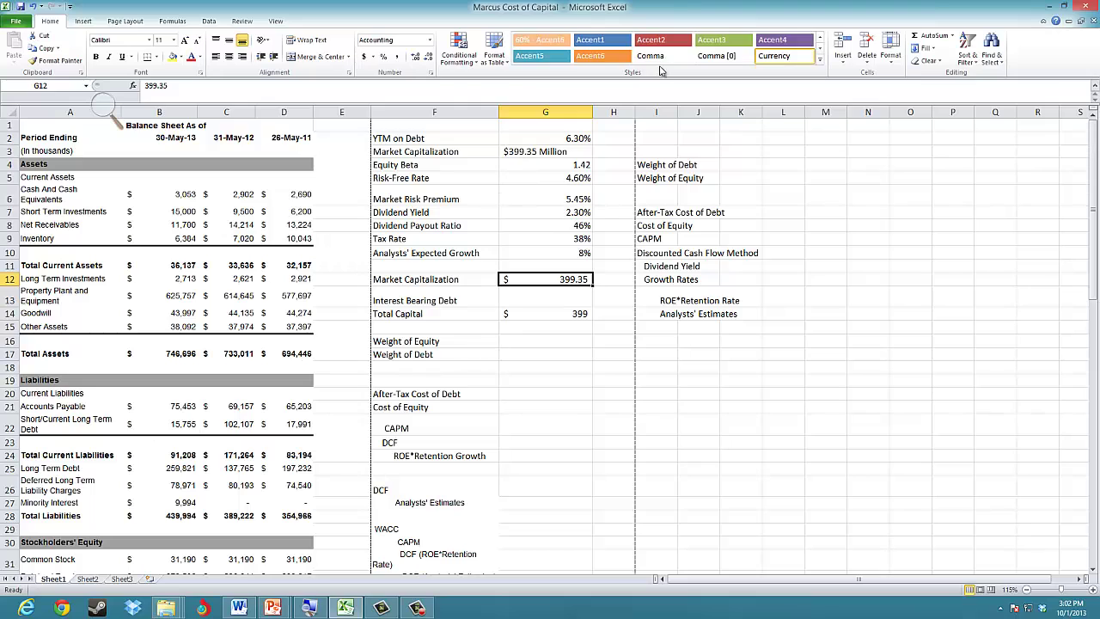
pyautogui.write('3')
pyautogui.write('99350')
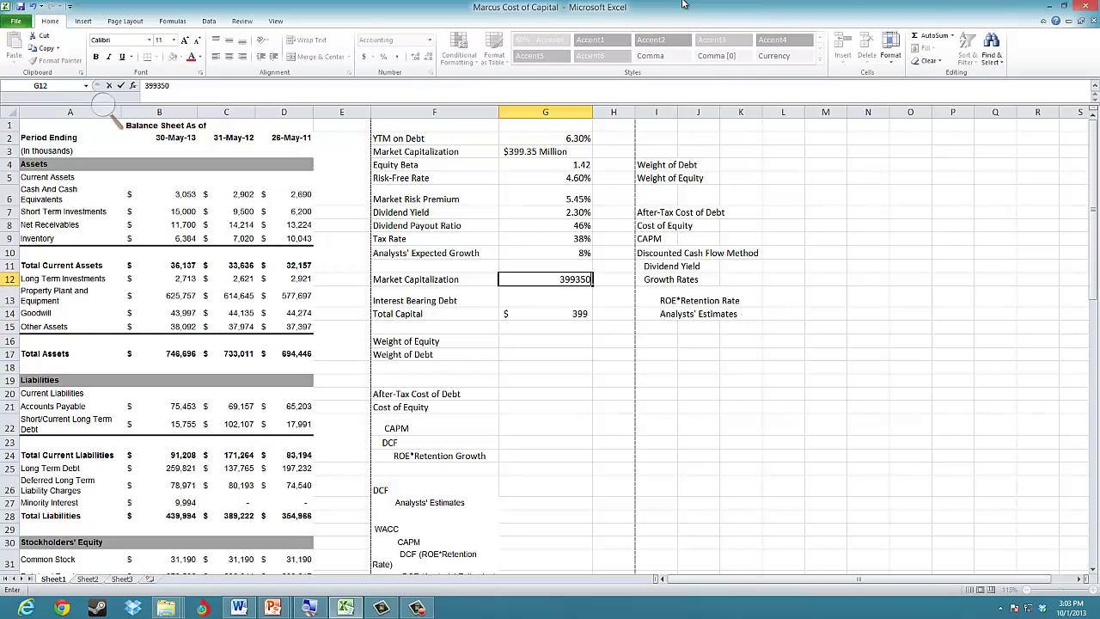
pyautogui.press('Return')
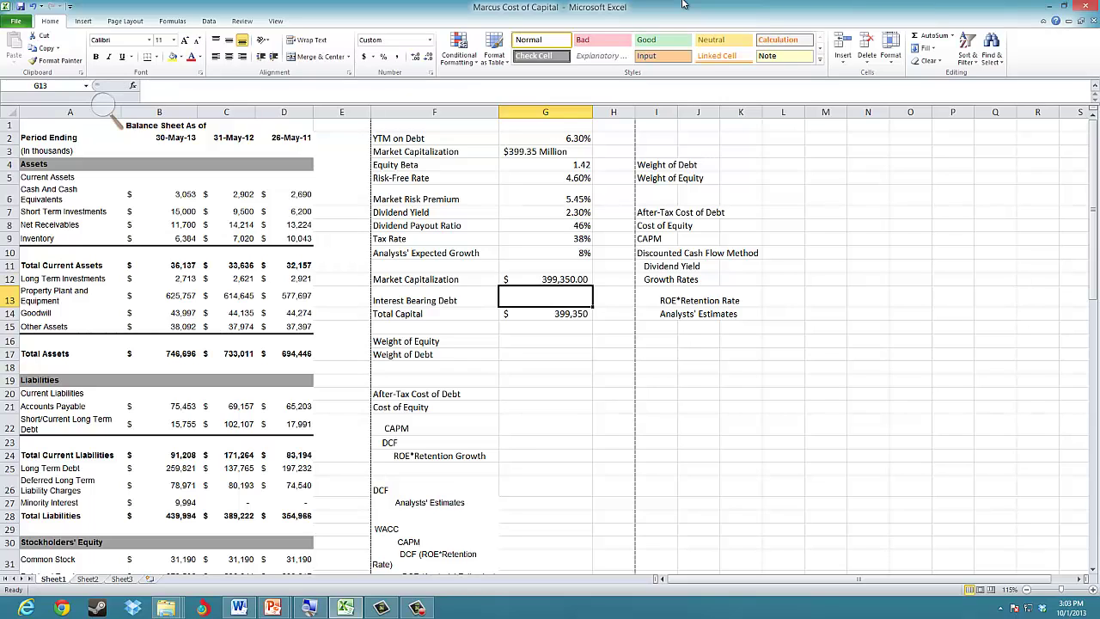
# - Calculate the Interest Bearing Debt in G13 as the 30-May-13 Short/Current Long Term Debt plus Long Term Debt, =B22+B25
pyautogui.write('=')
pyautogui.press('Left')
pyautogui.press('Left')
pyautogui.press('Left')
pyautogui.press('Left')
pyautogui.press('Left')
pyautogui.press('Left')
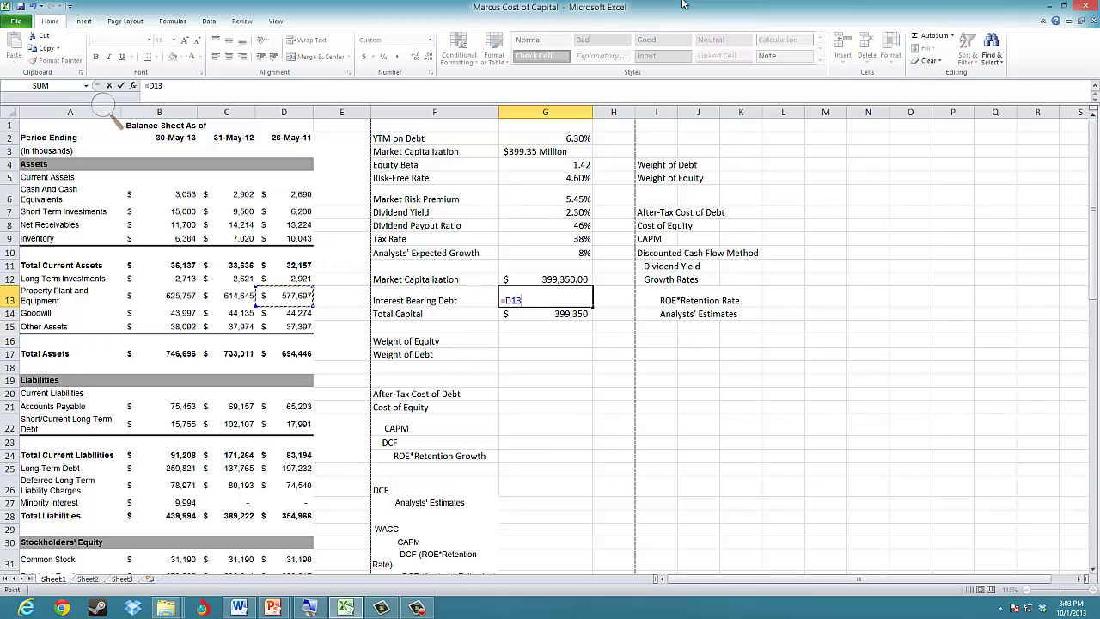
pyautogui.press('Down')
pyautogui.press('Down')
pyautogui.press('Down')
pyautogui.press('Down')
pyautogui.press('Down')
pyautogui.press('Down')
pyautogui.press('Down')
pyautogui.press('Down')
pyautogui.press('Down')
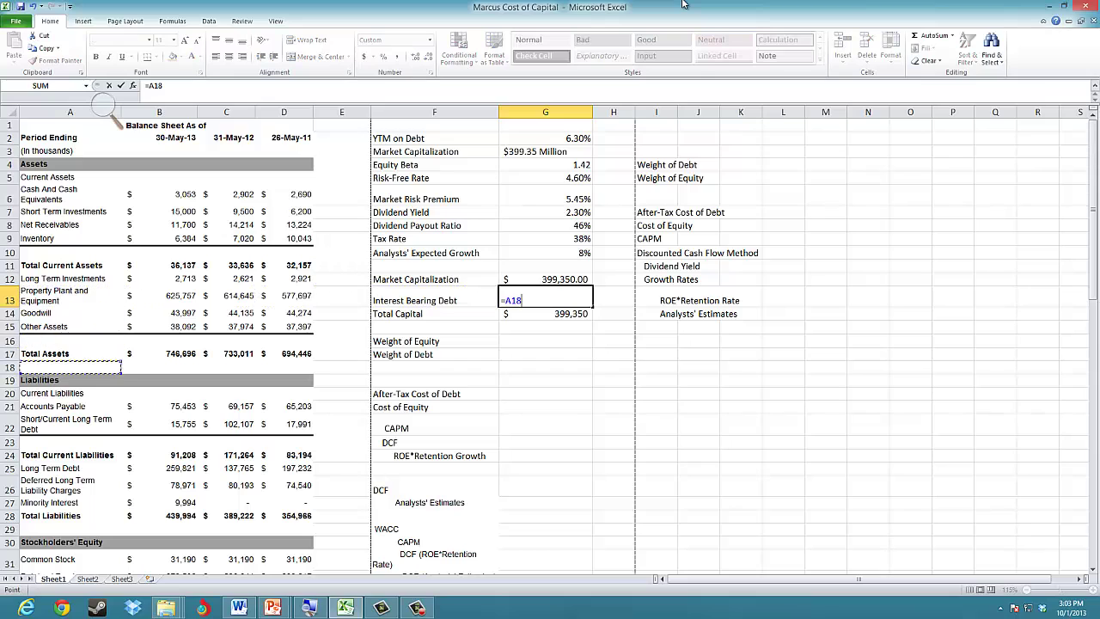
pyautogui.press('Right')
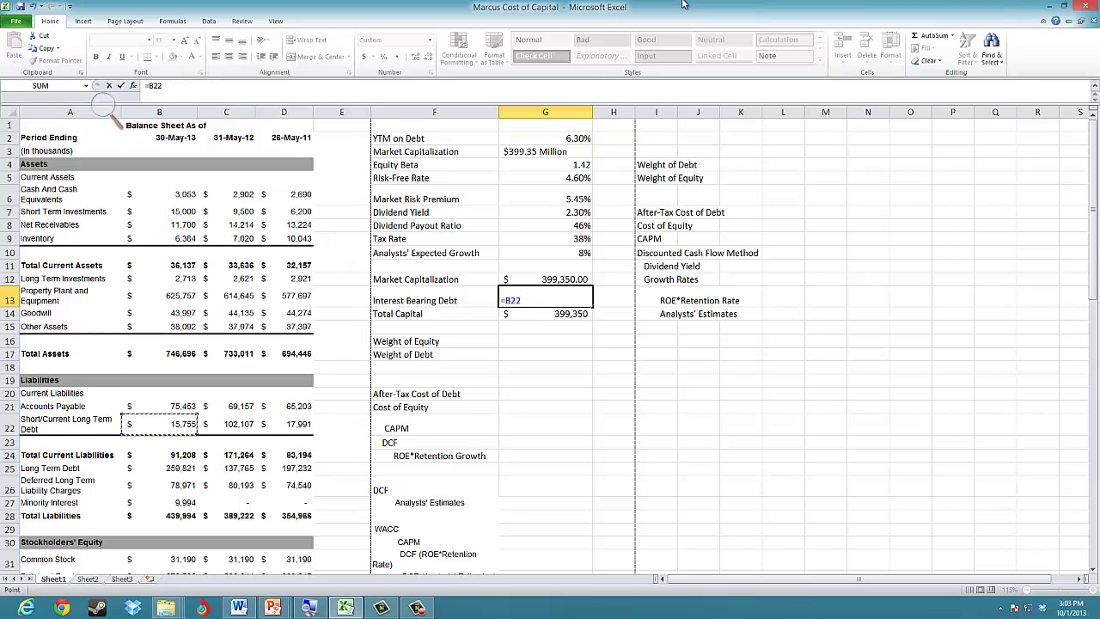
pyautogui.write('+')
pyautogui.press('Down')
pyautogui.press('Down')
pyautogui.press('Down')
pyautogui.press('Down')
pyautogui.press('Down')
pyautogui.press('Down')
pyautogui.press('Down')
pyautogui.press('Down')
pyautogui.press('Down')
pyautogui.press('Down')
pyautogui.press('Down')
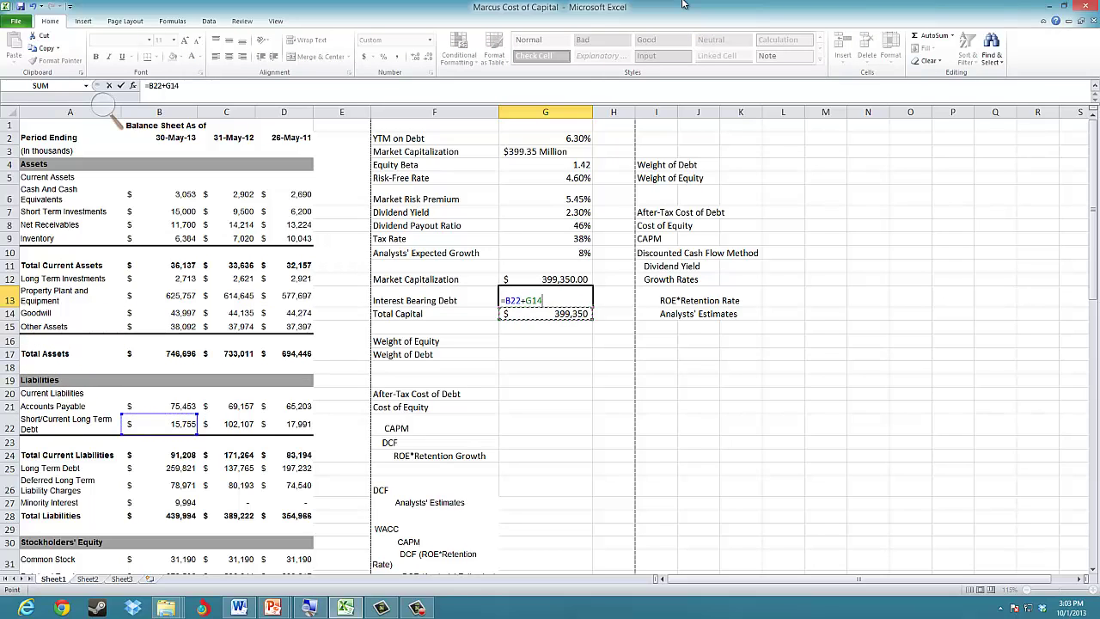
pyautogui.press('Left')
pyautogui.press('Left')
pyautogui.press('Left')
pyautogui.press('Left')
pyautogui.press('Left')
pyautogui.press('Down')
pyautogui.press('Return')
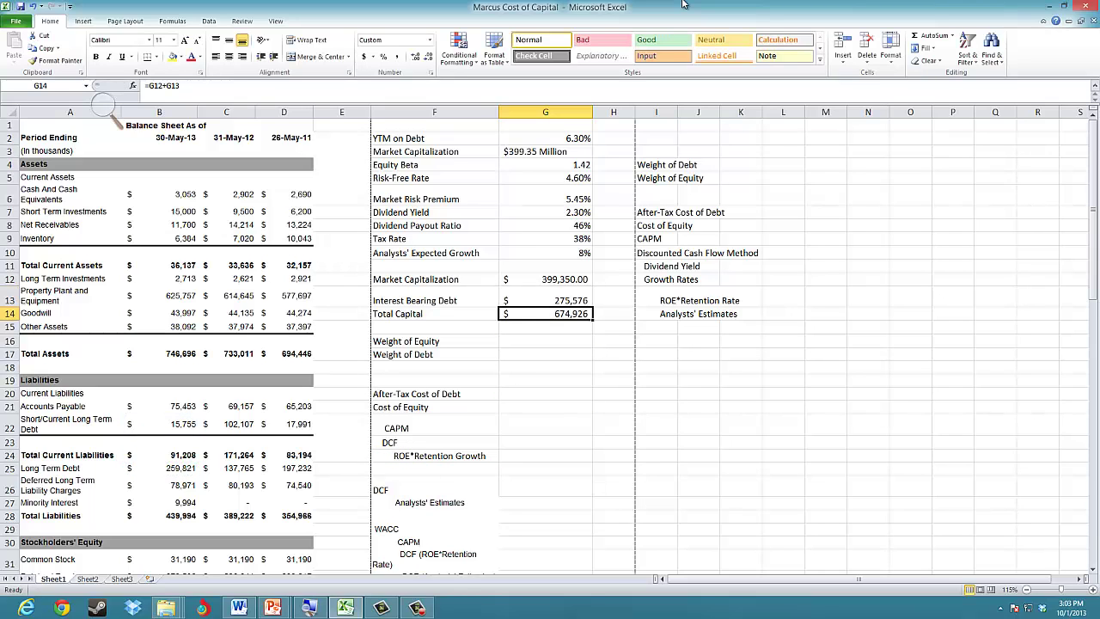
# - Format the Market Capitalization in G12 to show no decimal places
pyautogui.press('Up')
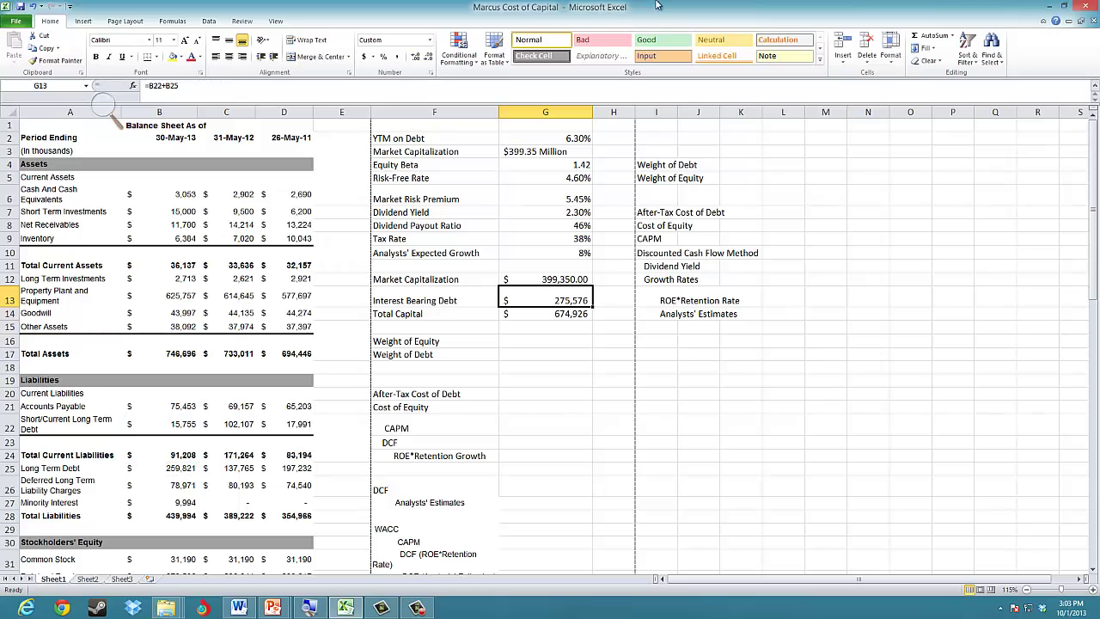
pyautogui.press('Up')
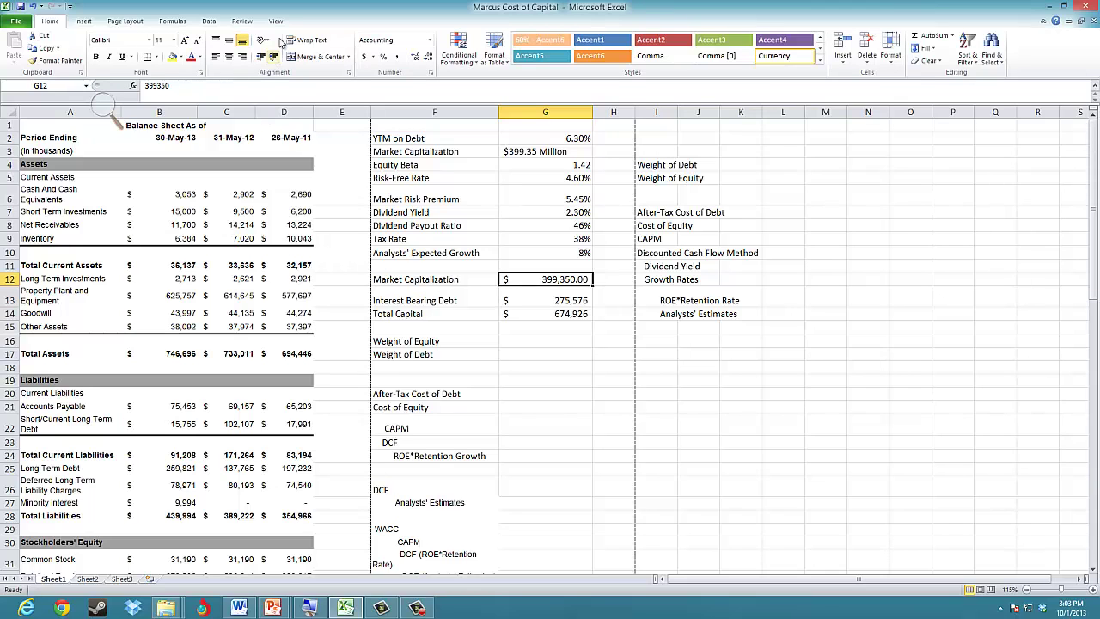
pyautogui.click(427, 56)
pyautogui.click(428, 56)
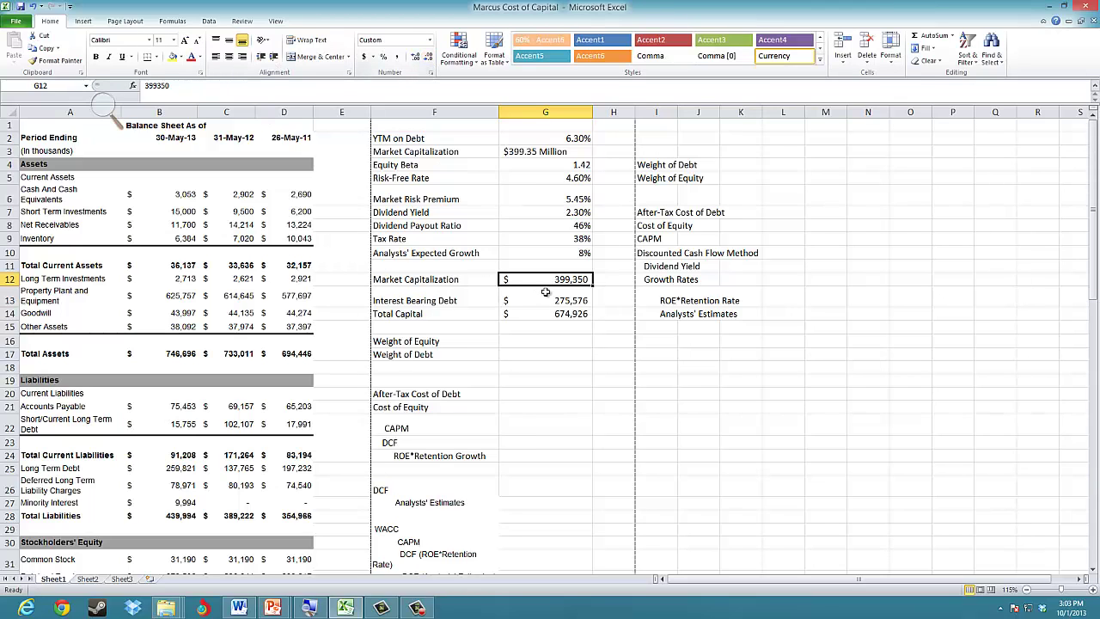
# - Calculate the Weight of Equity in G16 by dividing the Market Capitalization in G12 by the Total Capital in G14
pyautogui.click(562, 350)
pyautogui.click(569, 329)
pyautogui.press('Down')
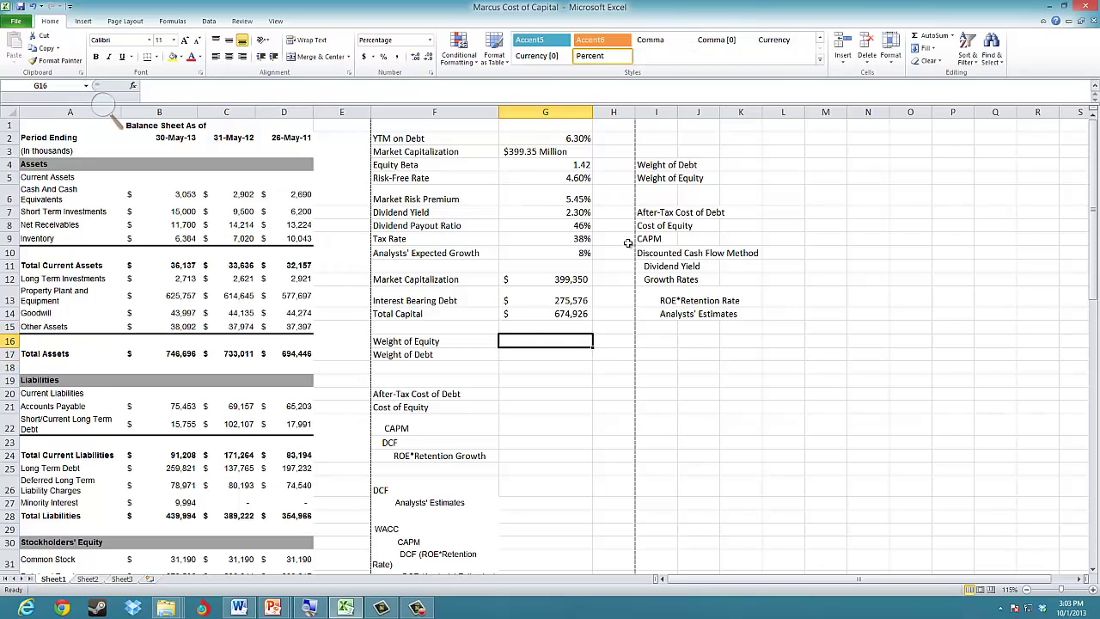
pyautogui.write('=')
pyautogui.press('Up')
pyautogui.press('Up')
pyautogui.press('Up')
pyautogui.press('Up')
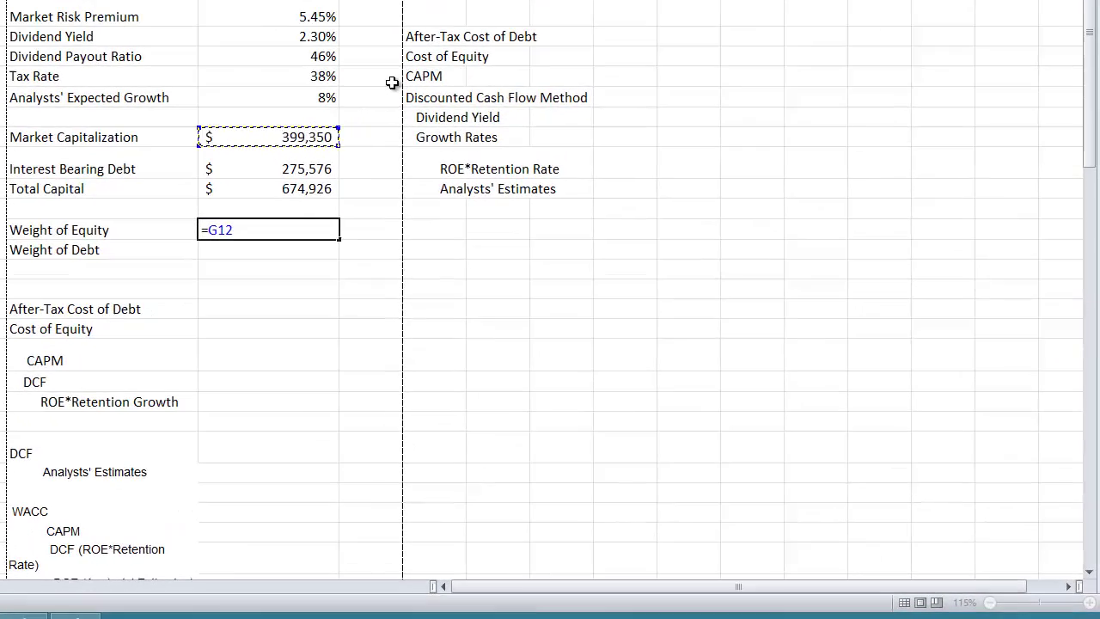
pyautogui.write('/G15')
pyautogui.press('Return')
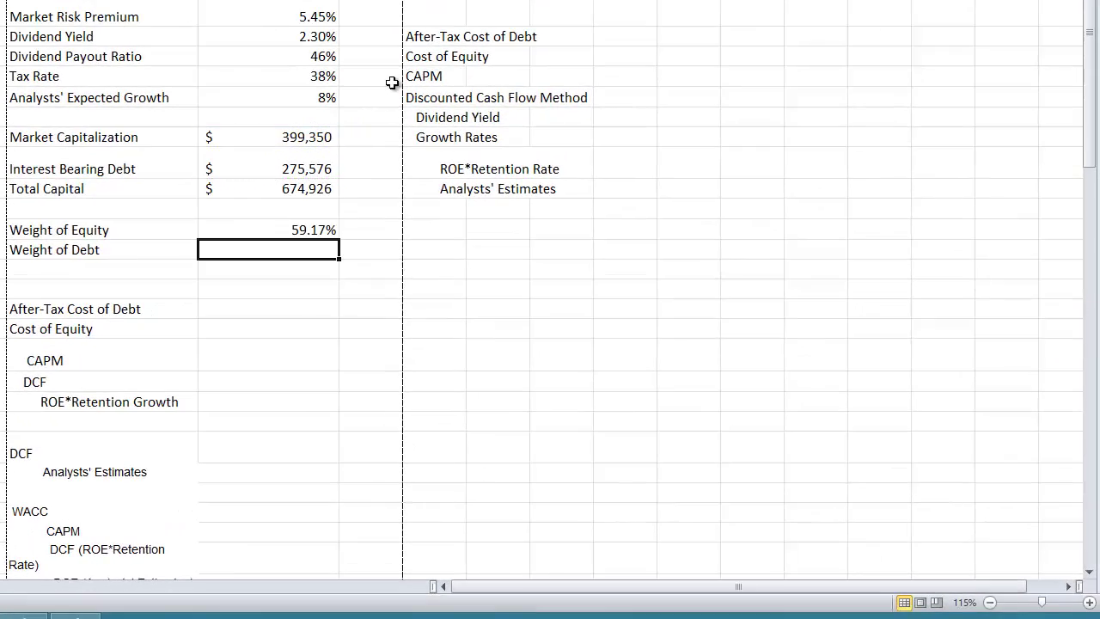
# - Calculate the Weight of Debt in G17 by dividing the Interest Bearing Debt in G13 by the Total Capital in G14
pyautogui.write('=')
pyautogui.press('Up')
pyautogui.press('Up')
pyautogui.press('Up')
pyautogui.press('Up')
pyautogui.write('/')
pyautogui.press('Up')
pyautogui.press('Up')
pyautogui.press('Up')
pyautogui.press('Return')
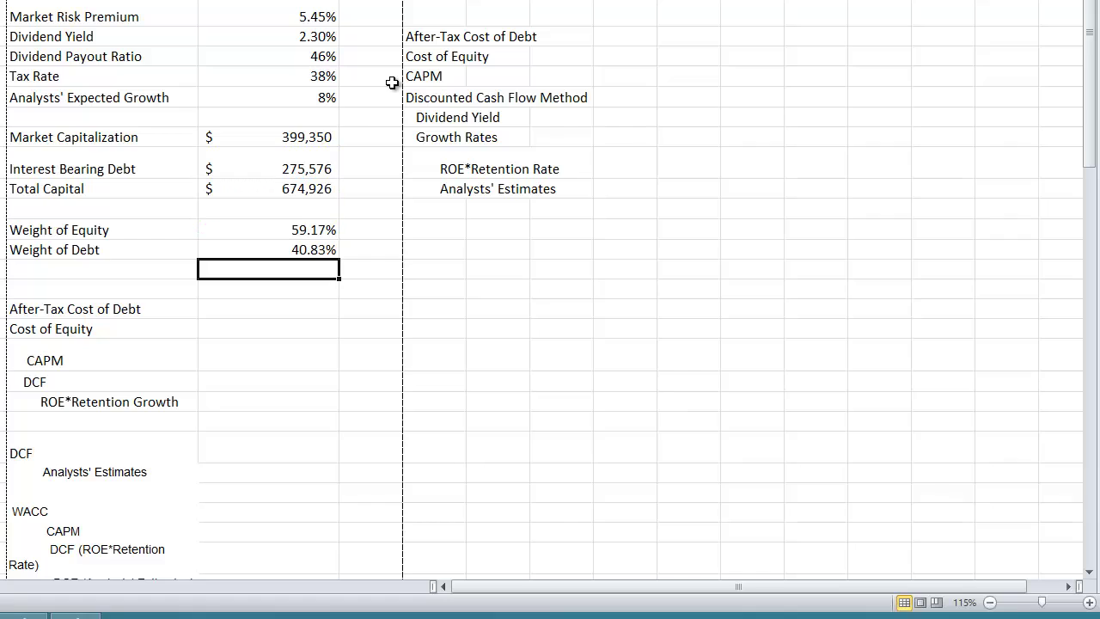
# - Enter the weights as decimals beside the percentages, .5917 in H16 for equity and .4083 in H17 for debt
pyautogui.press('Right')
pyautogui.press('Up')
pyautogui.press('Up')
pyautogui.write('.5917')
pyautogui.press('Return')
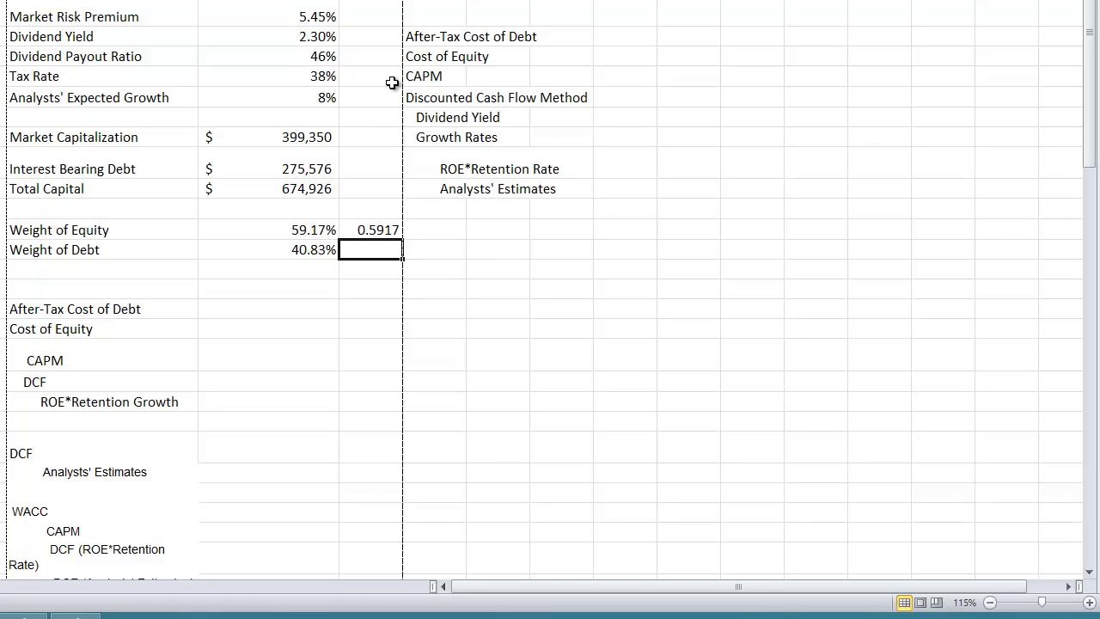
pyautogui.write('.4083')
pyautogui.press('Return')
# - Add the two decimal weights H16 and H17 together in H18
pyautogui.write('=')
pyautogui.press('Up')
pyautogui.press('Up')
pyautogui.write('+')
pyautogui.press('Up')
pyautogui.press('Return')
# - Add the percentage weights of equity and debt, G16 and G17, together in G18
pyautogui.press('Left')
pyautogui.press('Up')
pyautogui.write('=')
pyautogui.press('Up')
pyautogui.press('Up')
pyautogui.write('+')
pyautogui.press('Up')
pyautogui.press('Up')
pyautogui.press('Down')
pyautogui.press('Return')
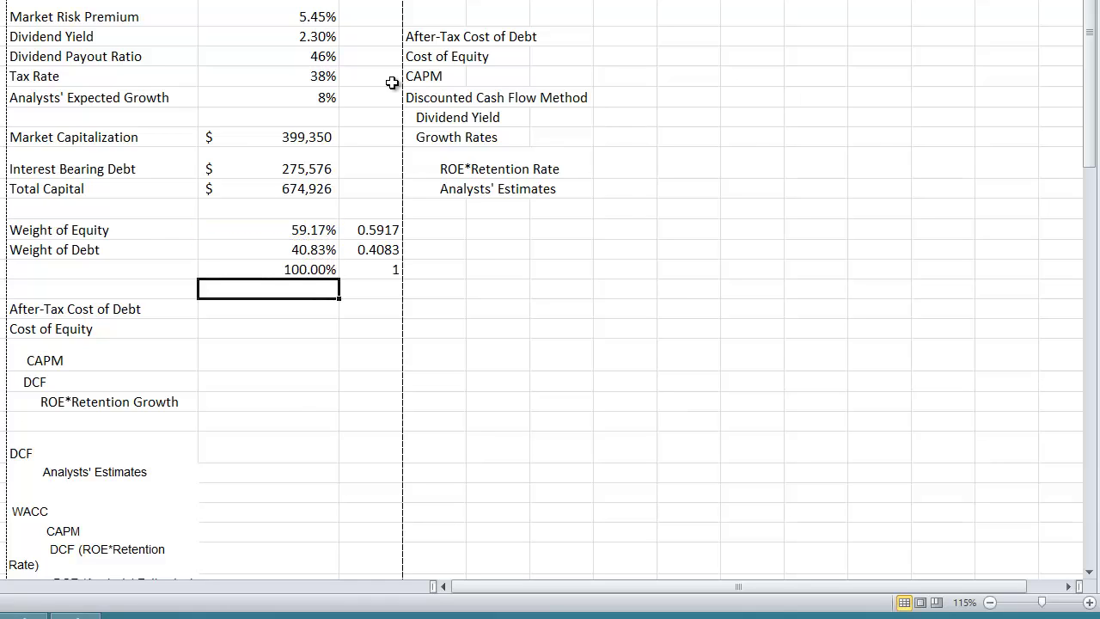
# - Calculate the After-Tax Cost of Debt in G20 as the YTM on Debt times one minus the Tax Rate, =G2*(1-G9)
pyautogui.press('Down')
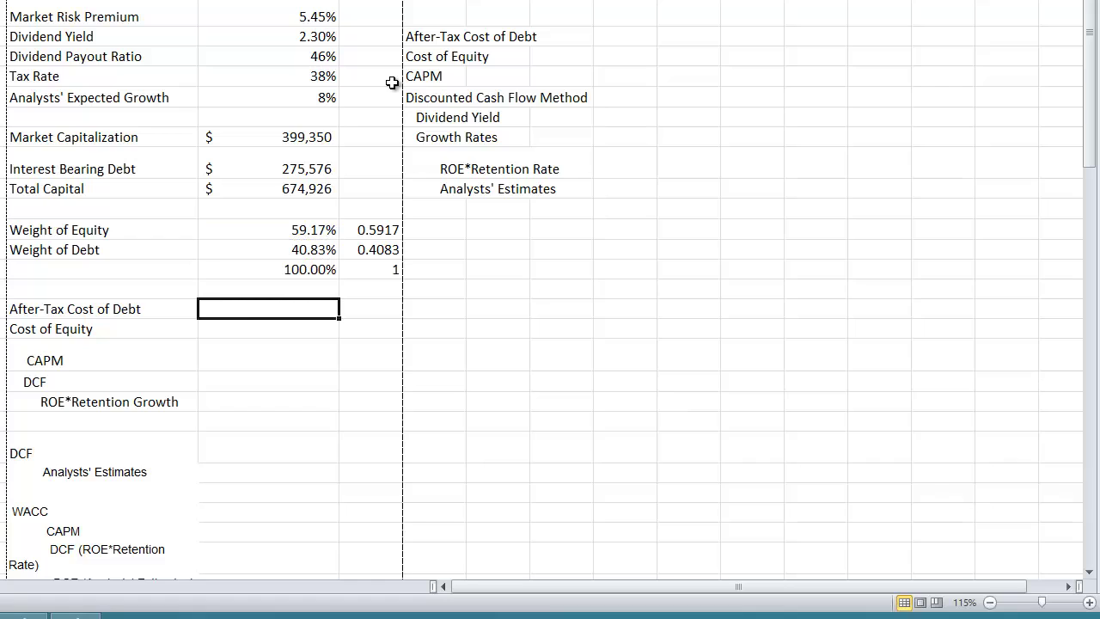
pyautogui.write('=')
pyautogui.press('Up')
pyautogui.press('Up')
pyautogui.press('Up')
pyautogui.press('Up')
pyautogui.press('Up')
pyautogui.press('Up')
pyautogui.press('Up')
pyautogui.press('Up')
pyautogui.press('Up')
pyautogui.press('Up')
pyautogui.press('Up')
pyautogui.press('Up')
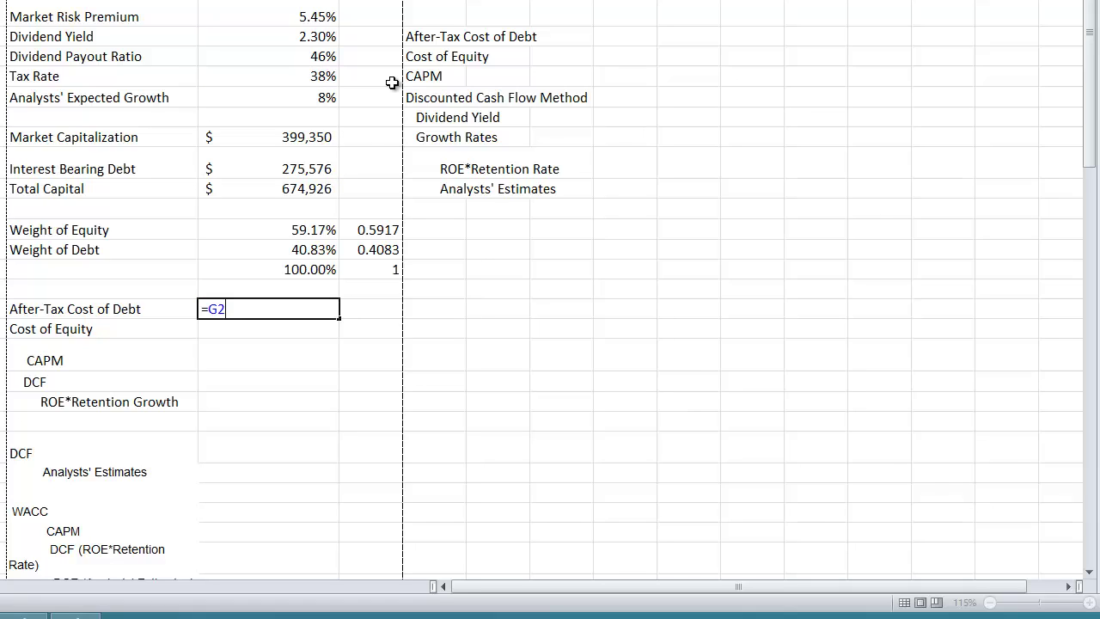
pyautogui.write('*(1-')
pyautogui.press('Up')
pyautogui.press('Up')
pyautogui.press('Up')
pyautogui.press('Up')
pyautogui.press('Up')
pyautogui.press('Up')
pyautogui.press('Up')
pyautogui.press('Up')
pyautogui.press('Up')
pyautogui.press('Up')
pyautogui.press('Up')
pyautogui.press('Up')
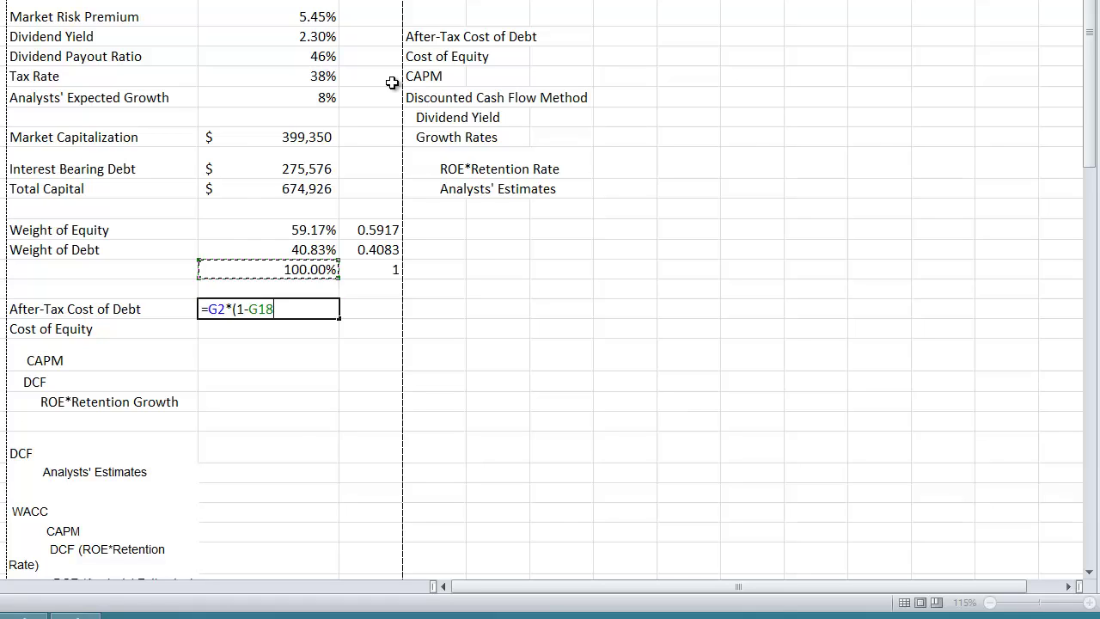
pyautogui.press('Return')
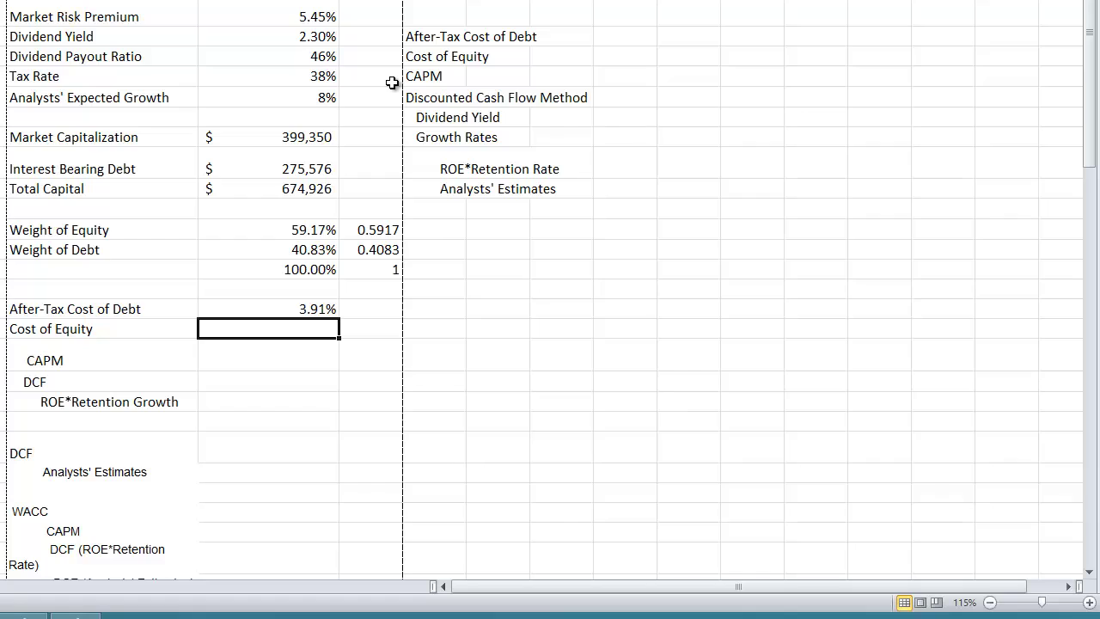
# - Calculate the CAPM cost of equity in G22 as Risk-Free Rate plus Equity Beta times Market Risk Premium, =G5+G4*G6
pyautogui.press('Down')
pyautogui.press('Down')
pyautogui.press('Up')
pyautogui.write('=')
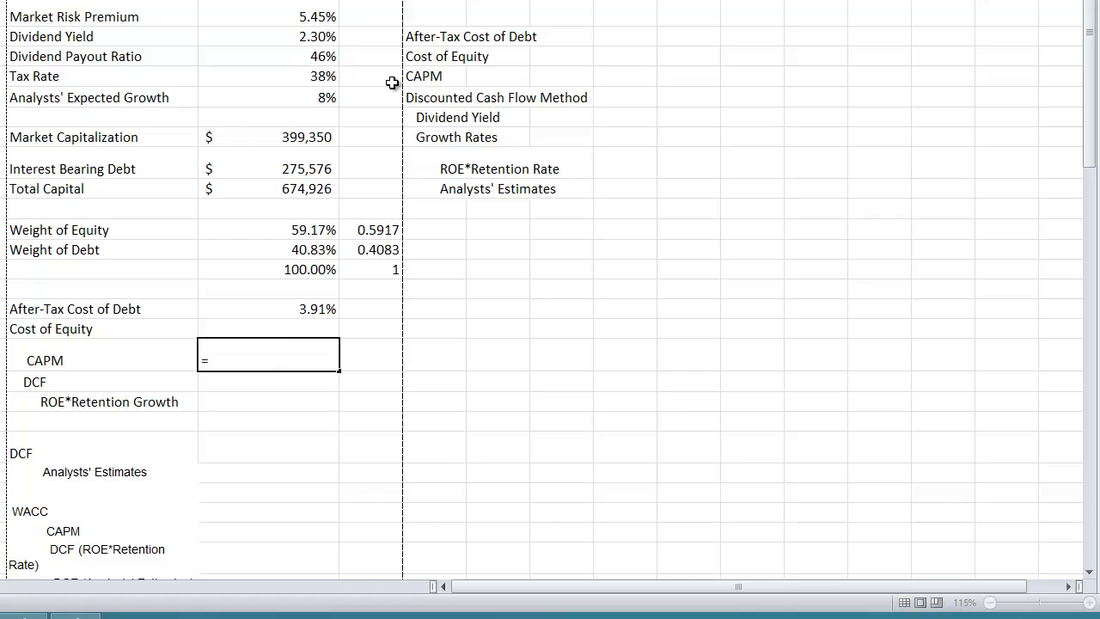
pyautogui.press('Up')
pyautogui.press('Up')
pyautogui.press('Up')
pyautogui.press('Up')
pyautogui.press('Up')
pyautogui.press('Up')
pyautogui.press('Up')
pyautogui.press('Up')
pyautogui.press('Up')
pyautogui.press('Up')
pyautogui.press('Up')
pyautogui.press('Up')
pyautogui.press('Up')
pyautogui.press('Up')
pyautogui.press('Up')
pyautogui.press('Up')
pyautogui.press('Up')
pyautogui.write('+')
pyautogui.press('Up')
pyautogui.press('Up')
pyautogui.press('Up')
pyautogui.press('Up')
pyautogui.press('Up')
pyautogui.press('Up')
pyautogui.press('Up')
pyautogui.press('Up')
pyautogui.press('Up')
pyautogui.press('Up')
pyautogui.press('Up')
pyautogui.press('Up')
pyautogui.press('Up')
pyautogui.press('Up')
pyautogui.press('Up')
pyautogui.press('Up')
pyautogui.press('Up')
pyautogui.write('*')
pyautogui.press('Up')
pyautogui.press('Up')
pyautogui.press('Up')
pyautogui.press('Up')
pyautogui.press('Up')
pyautogui.press('Up')
pyautogui.press('Up')
pyautogui.press('Up')
pyautogui.press('Up')
pyautogui.press('Up')
pyautogui.press('Up')
pyautogui.press('Up')
pyautogui.press('Up')
pyautogui.press('Up')
pyautogui.press('Up')
pyautogui.press('Up')
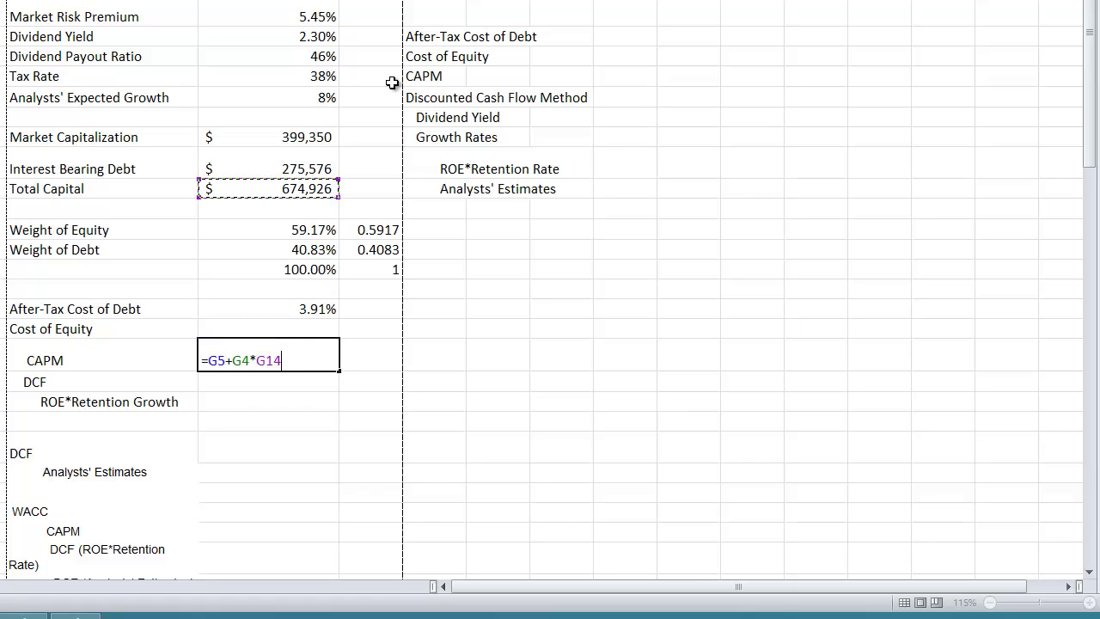
pyautogui.press('Return')
pyautogui.press('Up')
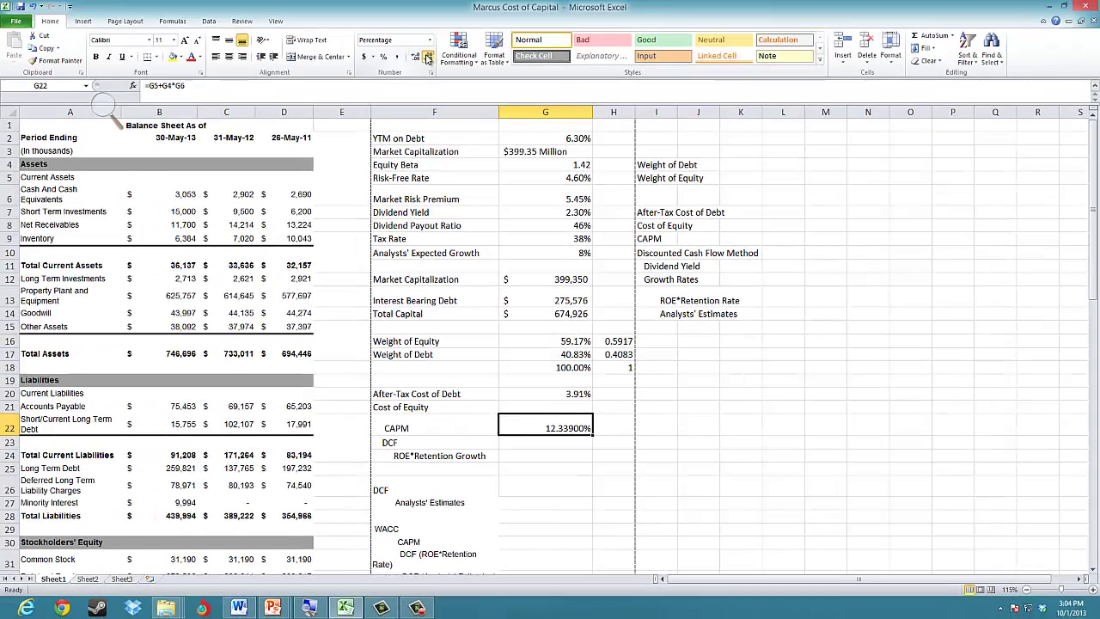
# - Format the CAPM cost of equity in G22 as a percentage with two decimal places
pyautogui.click(365, 17)
pyautogui.click(365, 17)
pyautogui.click(365, 17)
pyautogui.click(365, 17)
pyautogui.click(418, 57)
# - Calculate ROE*Retention Growth in G24 as B65 over Total Stockholder Equity times one minus the Dividend Payout Ratio, =B65/B36*(1-G8)
pyautogui.click(533, 441)
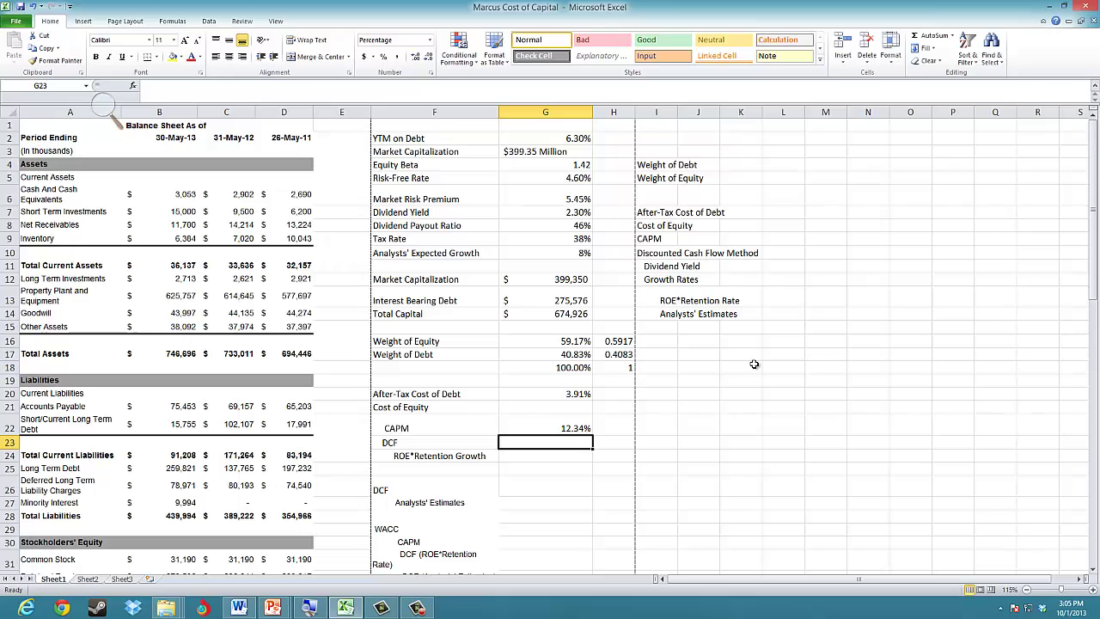
pyautogui.press('Down')
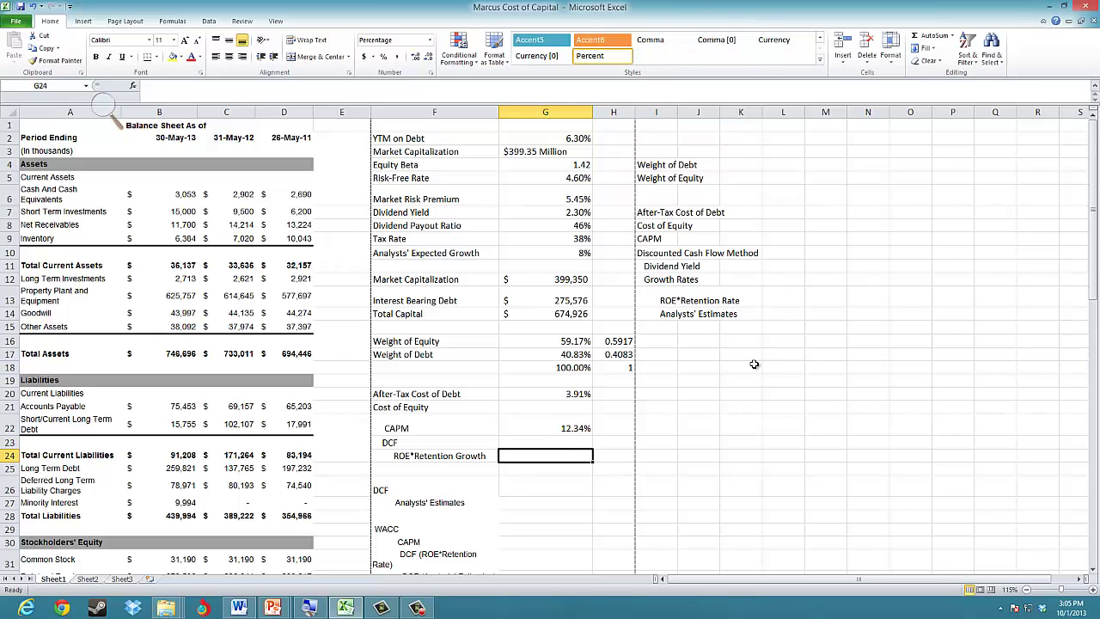
pyautogui.write('=')
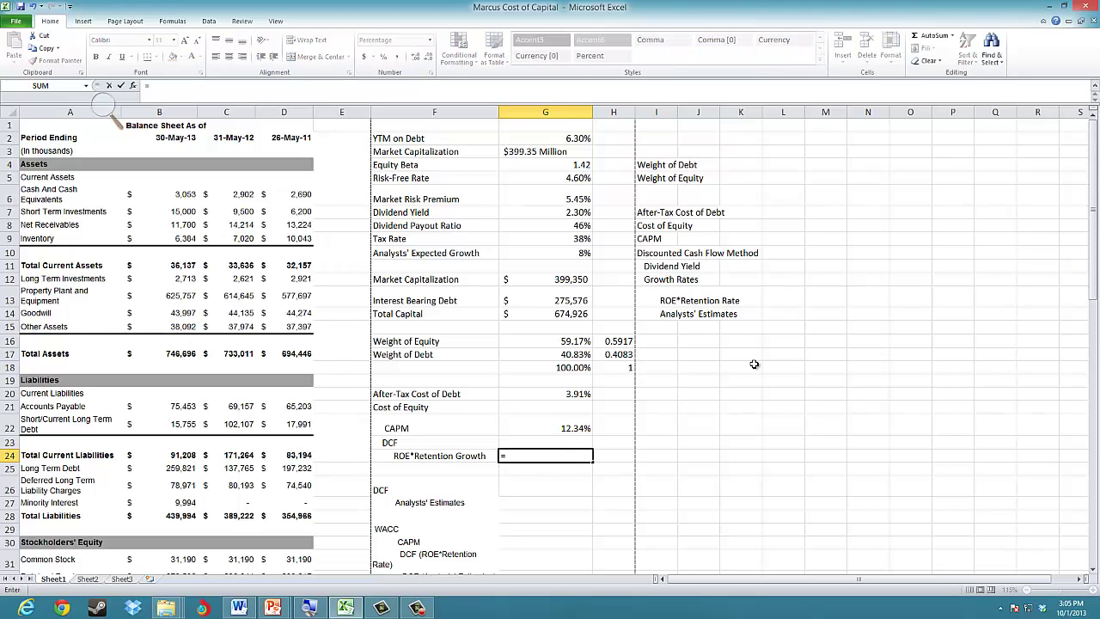
pyautogui.press('Left')
pyautogui.press('Left')
pyautogui.press('Left')
pyautogui.press('Left')
pyautogui.press('Left')
pyautogui.press('Left')
pyautogui.press('Down')
pyautogui.press('Down')
pyautogui.press('Down')
pyautogui.press('Down')
pyautogui.press('Down')
pyautogui.press('Down')
pyautogui.press('Down')
pyautogui.press('Down')
pyautogui.press('Down')
pyautogui.press('Down')
pyautogui.press('Down')
pyautogui.press('Down')
pyautogui.press('Down')
pyautogui.press('Down')
pyautogui.press('Down')
pyautogui.press('Down')
pyautogui.press('Down')
pyautogui.press('Down')
pyautogui.press('Down')
pyautogui.press('Down')
pyautogui.press('Down')
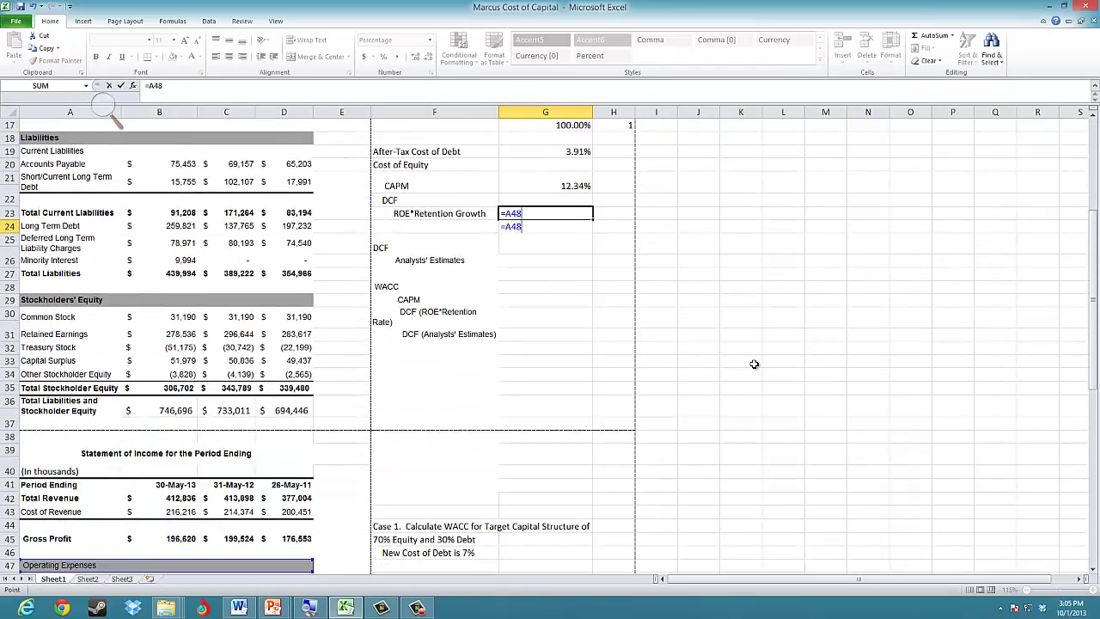
pyautogui.press('Right')
pyautogui.press('Down')
pyautogui.press('Down')
pyautogui.press('Down')
pyautogui.press('Down')
pyautogui.press('Down')
pyautogui.press('Down')
pyautogui.press('Down')
pyautogui.press('Down')
pyautogui.press('Down')
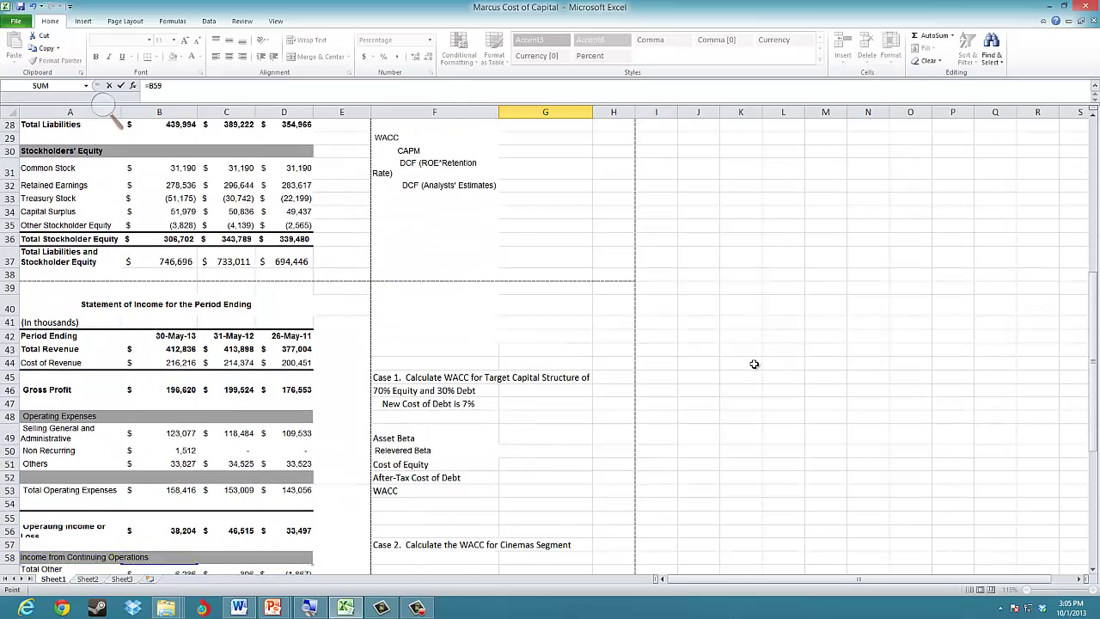
pyautogui.press('Down')
pyautogui.press('Down')
pyautogui.press('Down')
pyautogui.press('Down')
pyautogui.press('Up')
pyautogui.press('Up')
pyautogui.write('/')
pyautogui.press('Up')
pyautogui.press('Up')
pyautogui.press('Up')
pyautogui.press('Up')
pyautogui.press('Up')
pyautogui.press('Up')
pyautogui.press('Up')
pyautogui.press('Up')
pyautogui.press('Up')
pyautogui.press('Up')
pyautogui.press('Up')
pyautogui.press('Up')
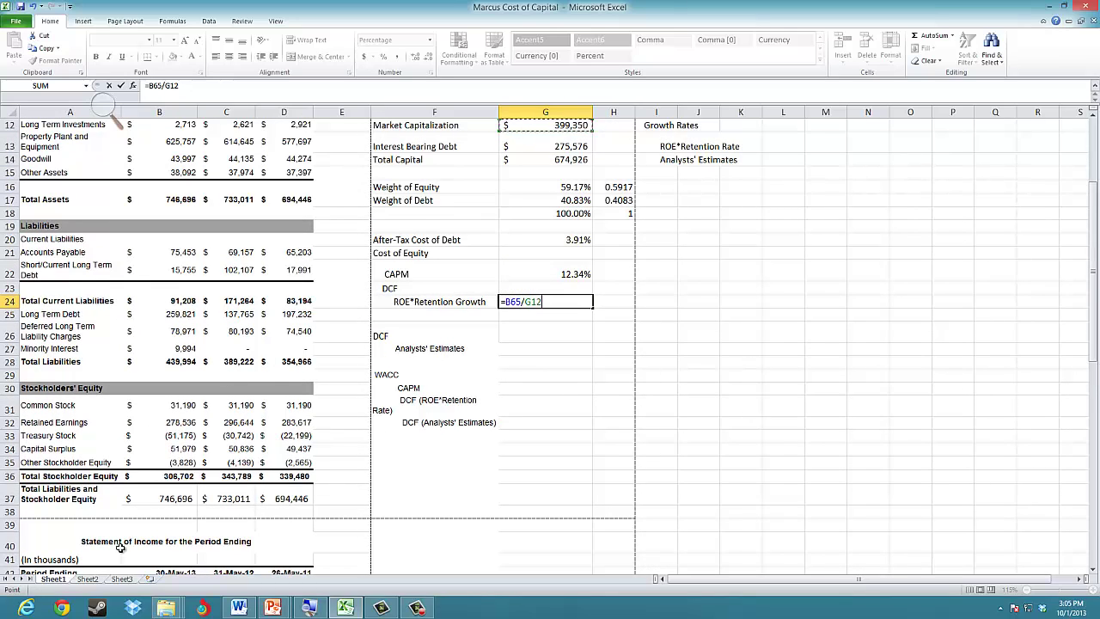
pyautogui.click(193, 476)
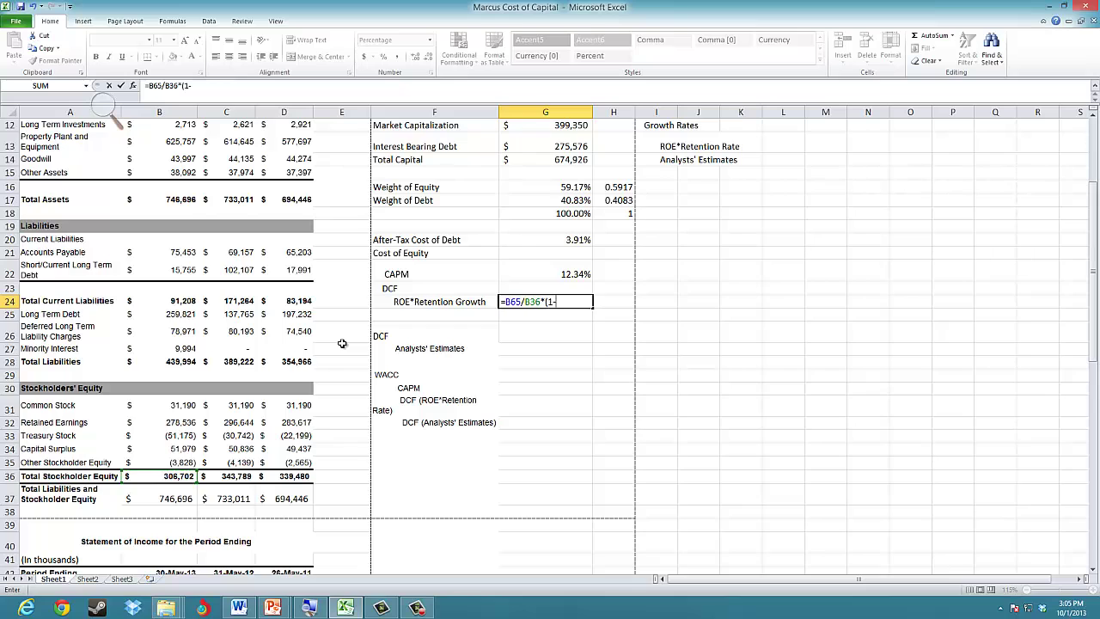
pyautogui.scroll(4, 353, 558)
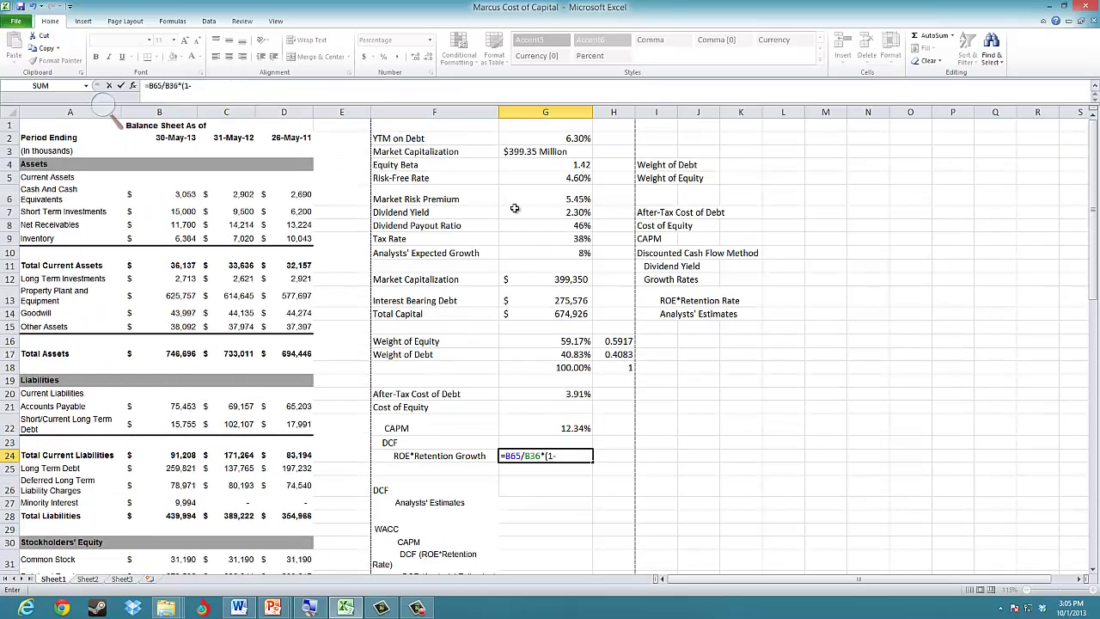
pyautogui.click(575, 224)
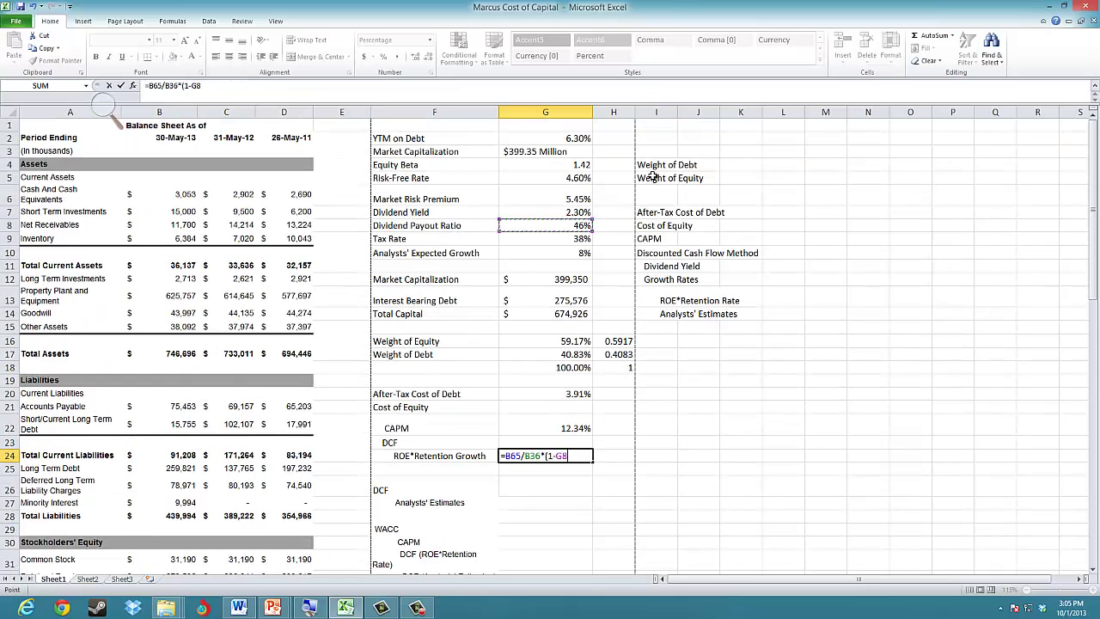
pyautogui.write(')')
pyautogui.hotkey('ctrl', 'Return')
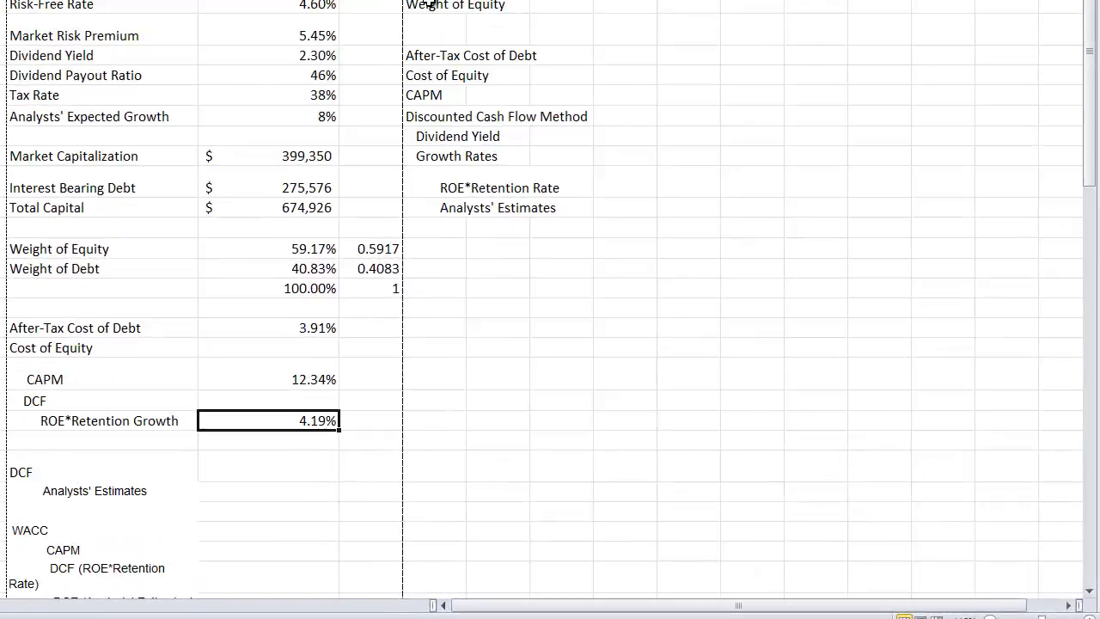
# - Calculate the DCF cost of equity in G23 by adding the ROE*Retention Growth in G24 and the Dividend Yield in G7
pyautogui.press('Up')
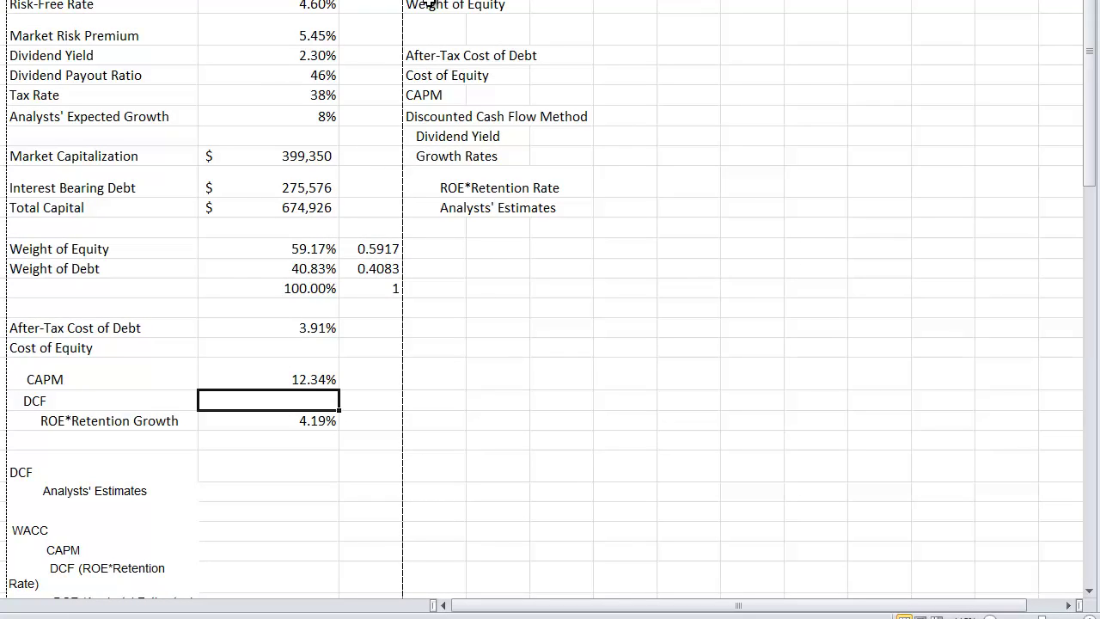
pyautogui.write('=')
pyautogui.press('Down')
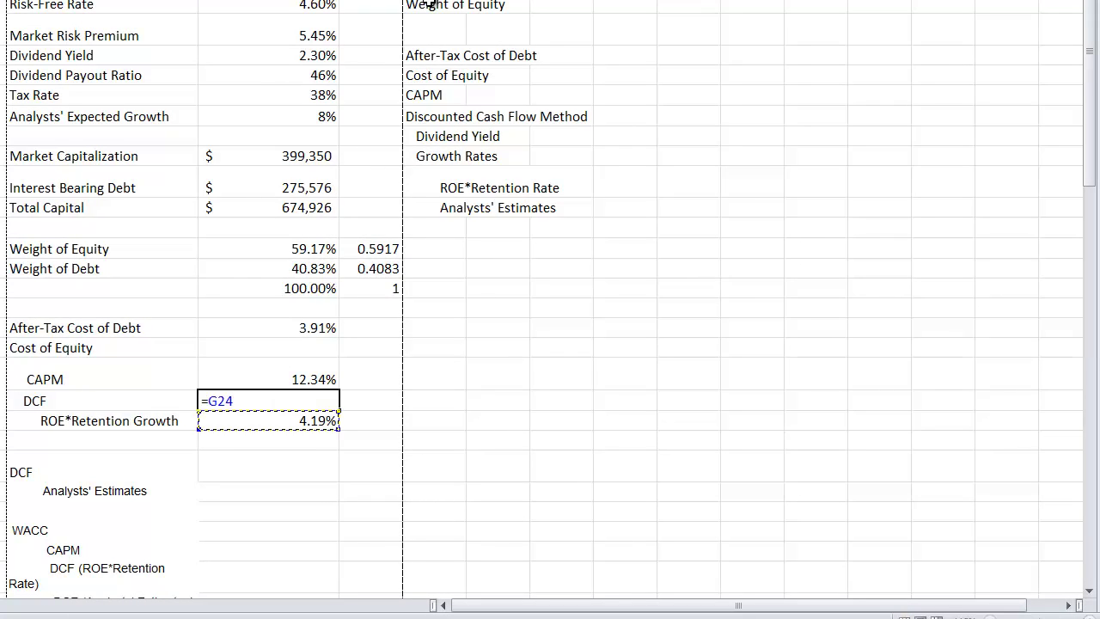
pyautogui.write('+')
pyautogui.press('Up')
pyautogui.press('Up')
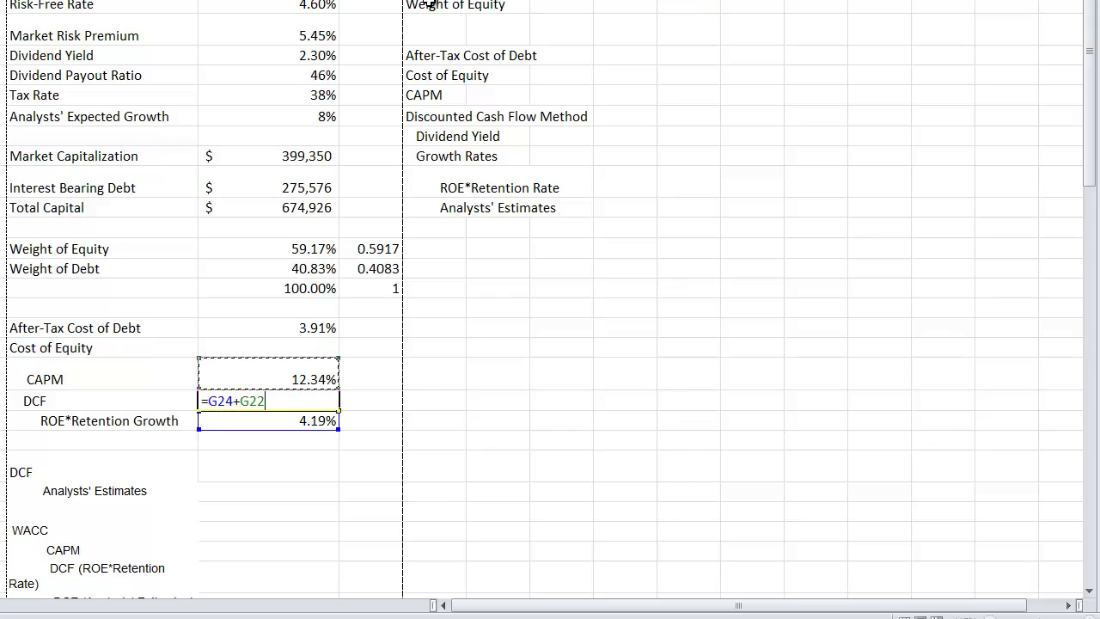
pyautogui.press('Up')
pyautogui.press('Up')
pyautogui.press('Up')
pyautogui.press('Up')
pyautogui.press('Up')
pyautogui.press('Up')
pyautogui.press('Up')
pyautogui.press('Up')
pyautogui.press('Up')
pyautogui.press('Up')
pyautogui.press('Up')
pyautogui.press('Up')
pyautogui.press('Up')
pyautogui.press('Up')
pyautogui.press('Up')
pyautogui.press('Return')
pyautogui.press('Up')
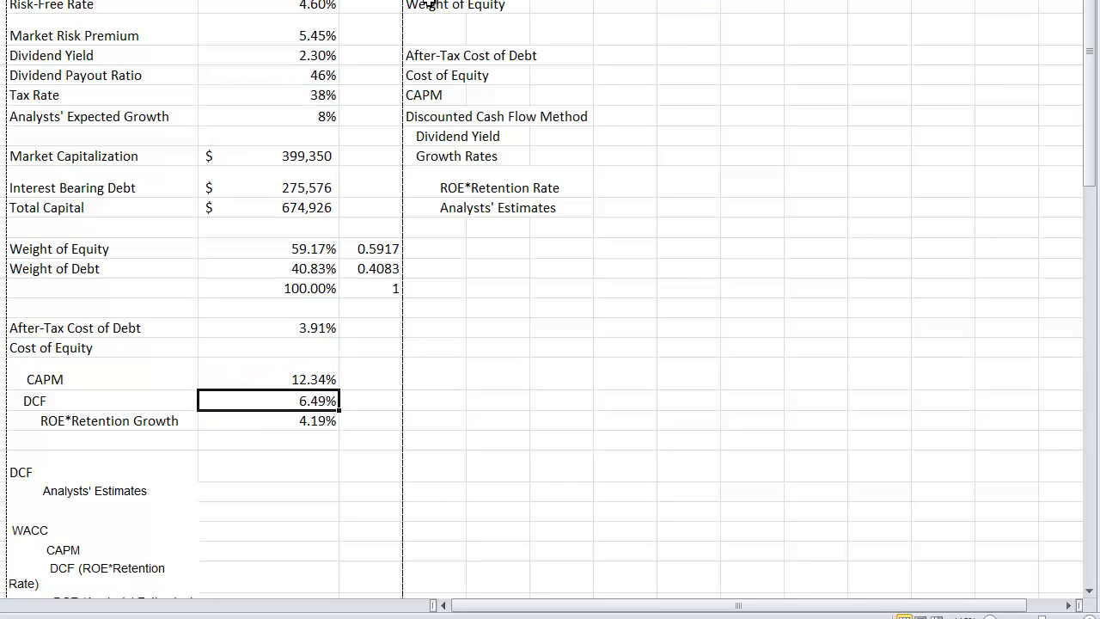
# - Link the Analysts' Estimates growth in G27 to the Analysts' Expected Growth in G10
pyautogui.press('Down')
pyautogui.press('Down')
pyautogui.press('Down')
pyautogui.press('Down')
pyautogui.press('Down')
pyautogui.press('Up')
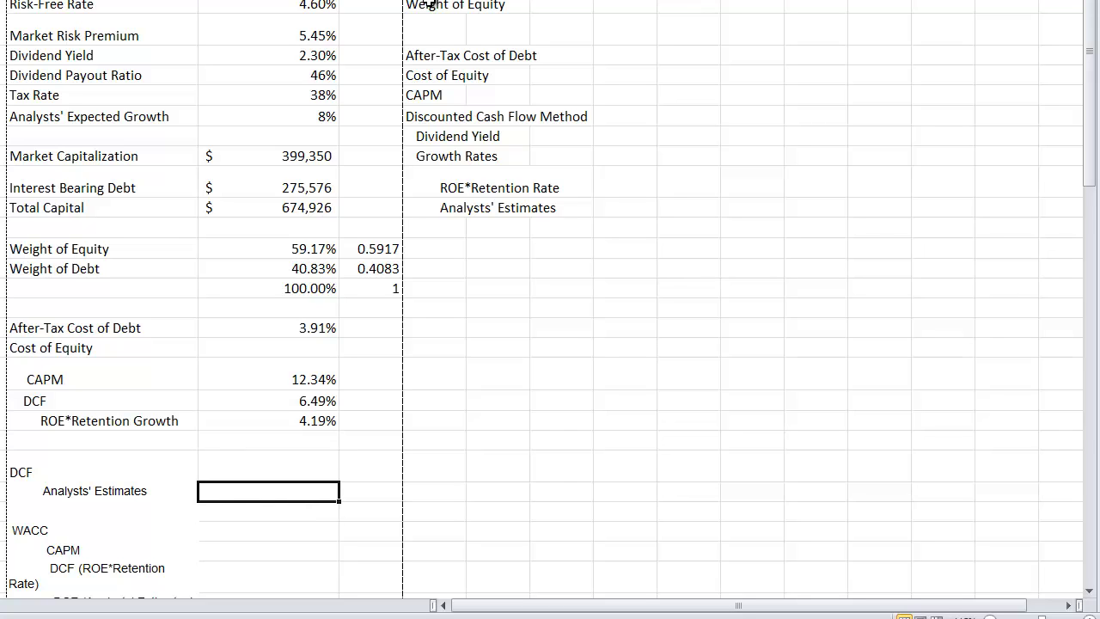
pyautogui.write('=')
pyautogui.press('Up')
pyautogui.press('Up')
pyautogui.press('Up')
pyautogui.press('Up')
pyautogui.press('Up')
pyautogui.press('Up')
pyautogui.press('Up')
pyautogui.press('Up')
pyautogui.press('Up')
pyautogui.press('Up')
pyautogui.press('Up')
pyautogui.press('Up')
pyautogui.press('Up')
pyautogui.press('Up')
pyautogui.press('Up')
pyautogui.press('Up')
pyautogui.press('Up')
pyautogui.press('Up')
pyautogui.press('Up')
pyautogui.press('Return')
# - Calculate the analysts' estimates DCF cost of equity in G26 by adding the growth in G27 and the Dividend Yield, =G27+G7
pyautogui.press('Up')
pyautogui.press('Up')
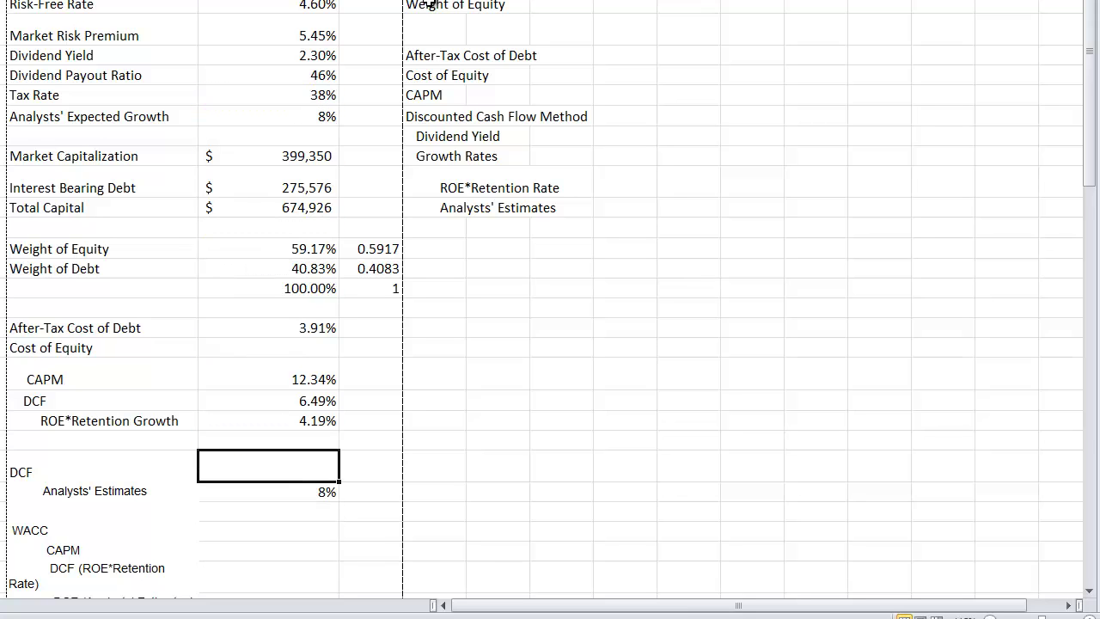
pyautogui.write('=')
pyautogui.press('Down')
pyautogui.write('+')
pyautogui.press('Up')
pyautogui.press('Up')
pyautogui.press('Up')
pyautogui.press('Up')
pyautogui.press('Up')
pyautogui.press('Up')
pyautogui.press('Up')
pyautogui.press('Up')
pyautogui.press('Up')
pyautogui.press('Up')
pyautogui.press('Up')
pyautogui.press('Up')
pyautogui.press('Up')
pyautogui.press('Up')
pyautogui.press('Up')
pyautogui.press('Up')
pyautogui.press('Up')
pyautogui.press('Up')
pyautogui.press('Up')
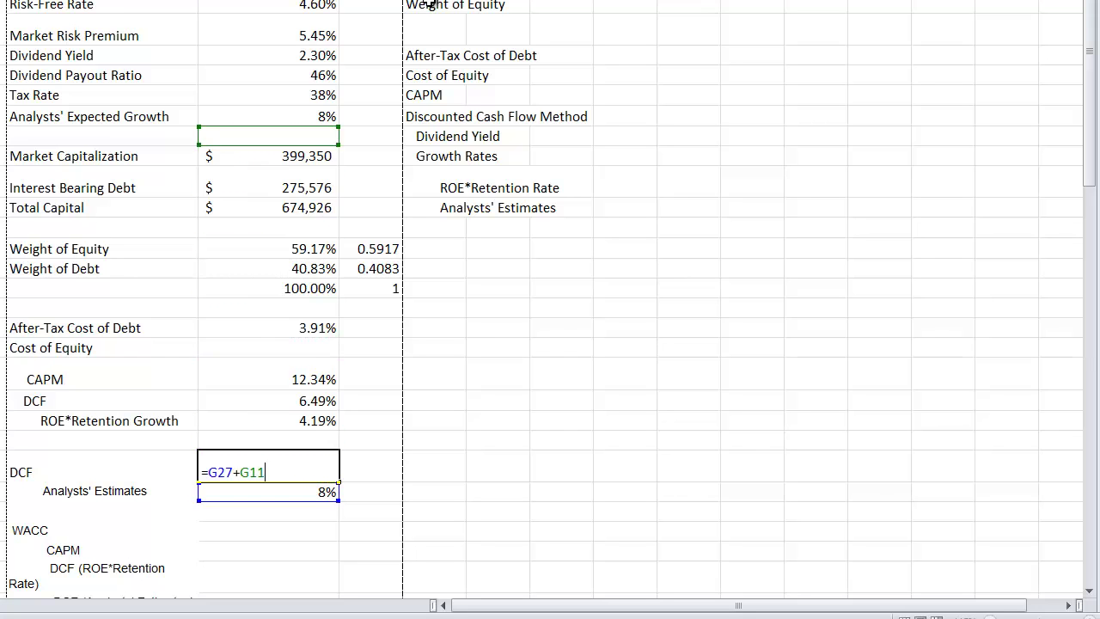
pyautogui.press('Return')
# - Format the analysts' estimates DCF cost of equity in G26 as a percentage with two decimal places
pyautogui.press('Up')
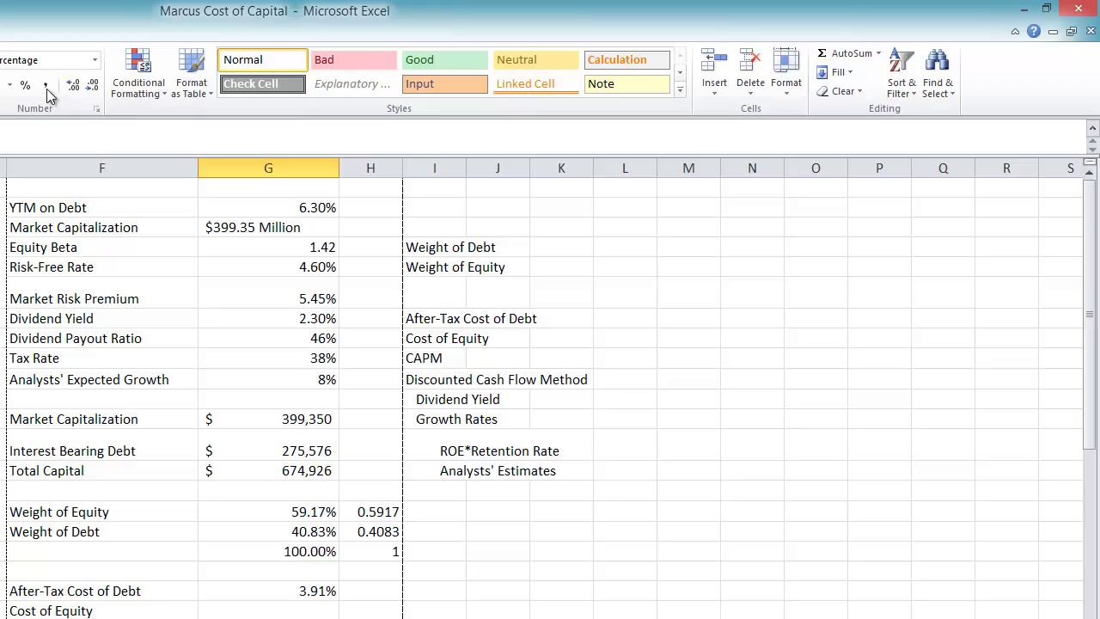
pyautogui.click(96, 92)
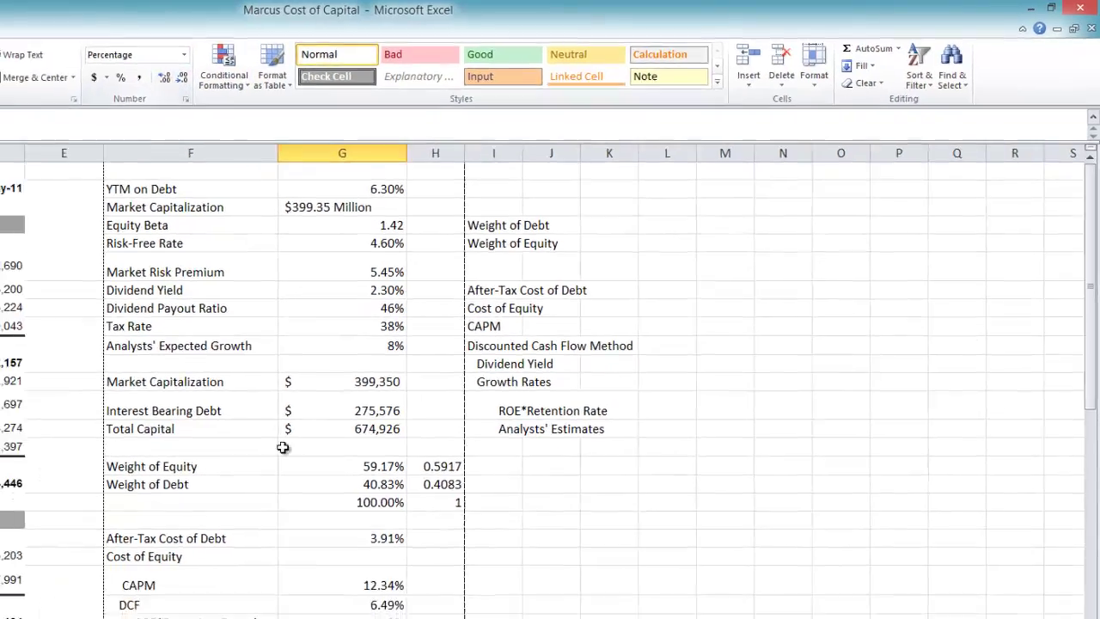
pyautogui.click(202, 511)
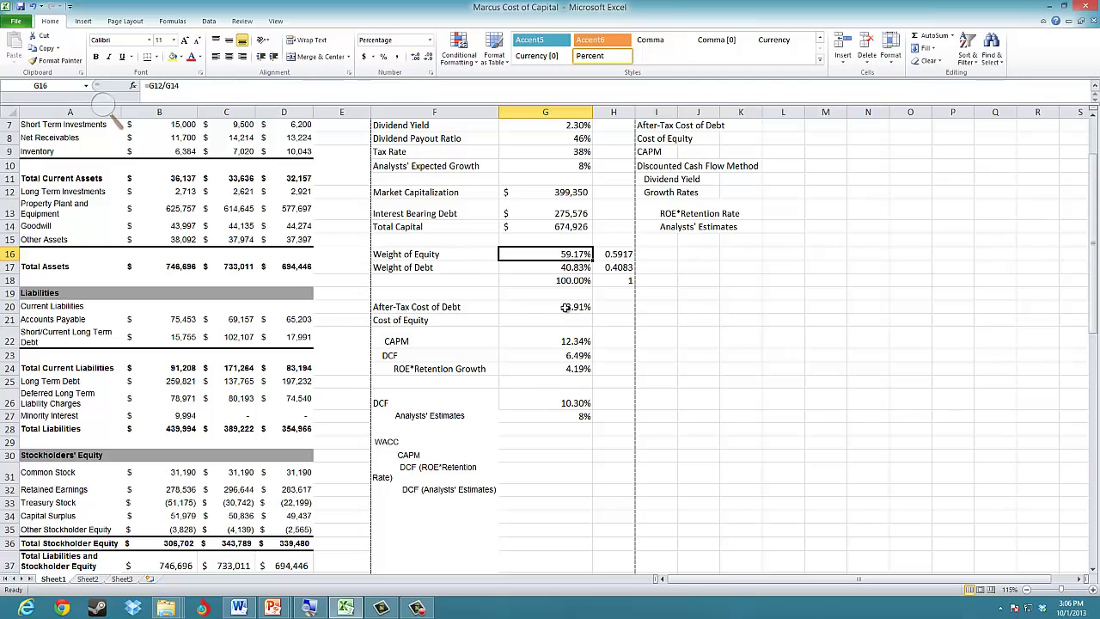
# - Fill the three cost of equity results in G26, G22 and G23 with yellow
pyautogui.click(572, 356)
pyautogui.click(567, 402)
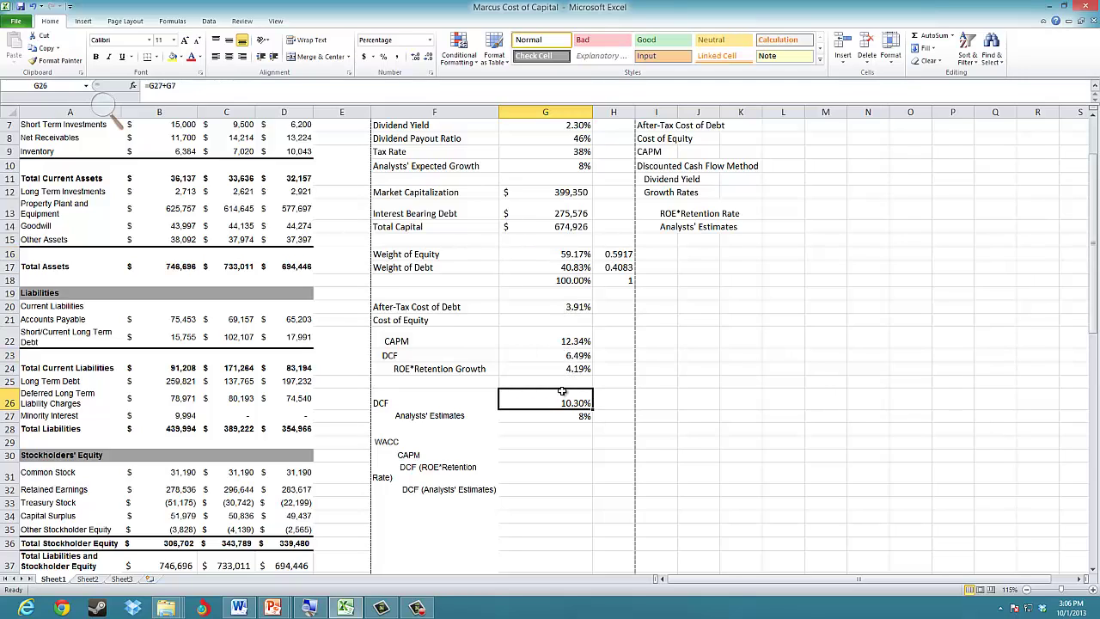
pyautogui.click(171, 56)
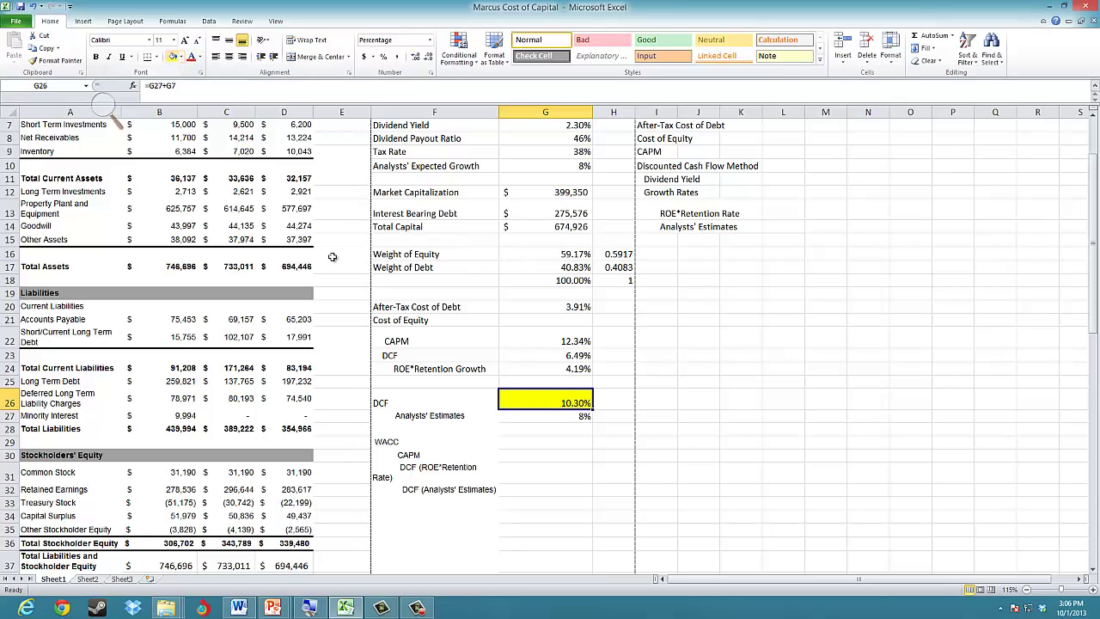
pyautogui.moveTo(554, 342); pyautogui.dragTo(554, 353)
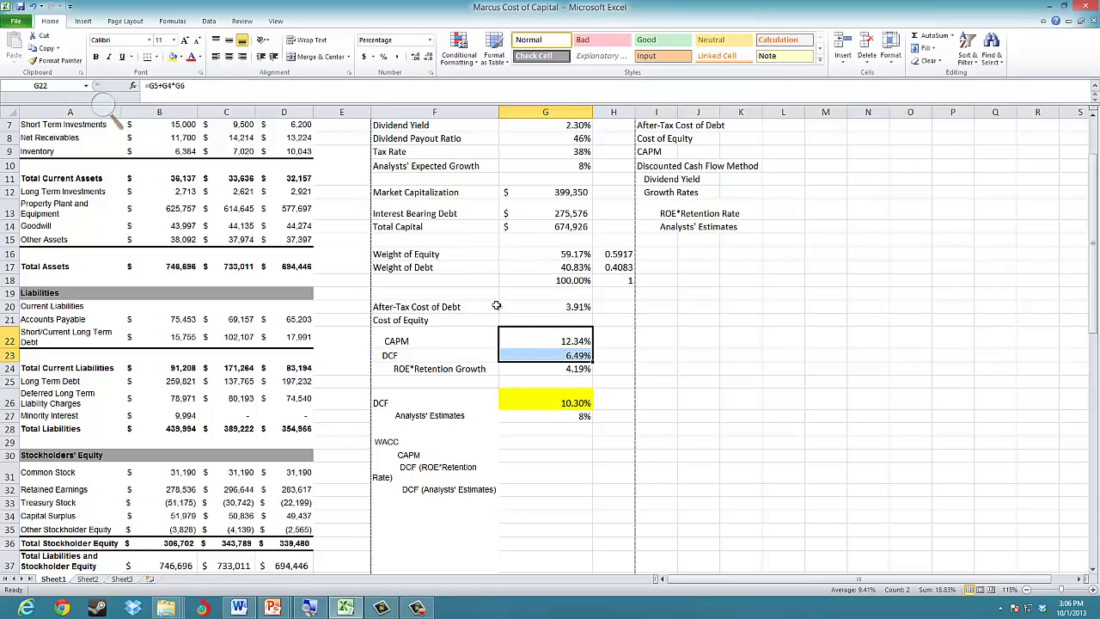
pyautogui.click(172, 56)
pyautogui.click(402, 337)
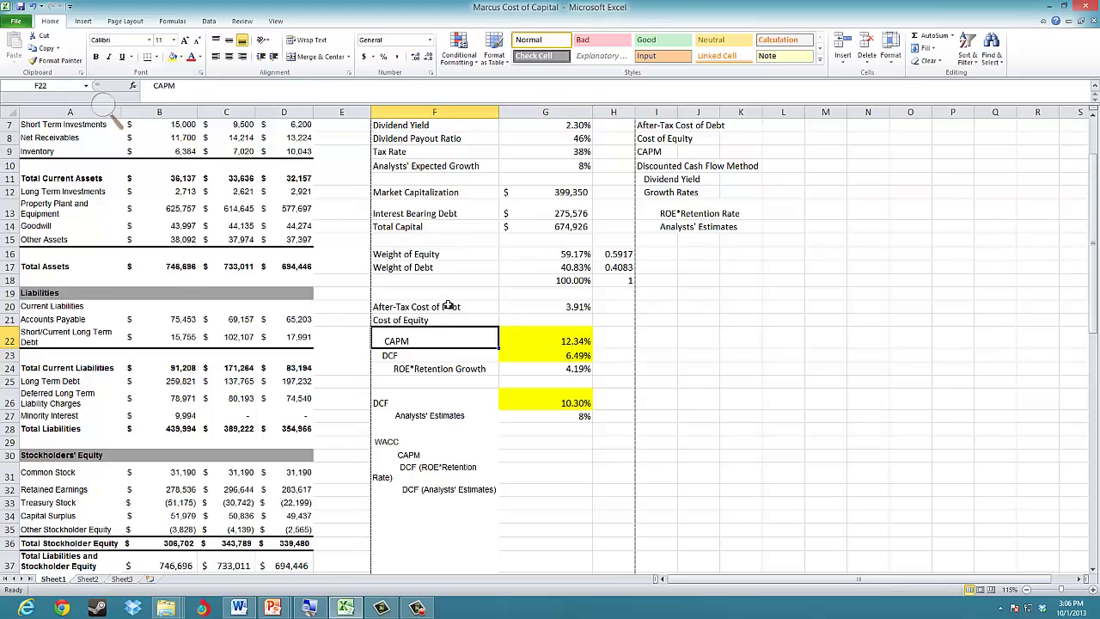
# - Widen column F so the DCF (ROE*Retention Rate) label under WACC fits on one line
pyautogui.scroll(-2, 448, 305)
pyautogui.click(534, 364)
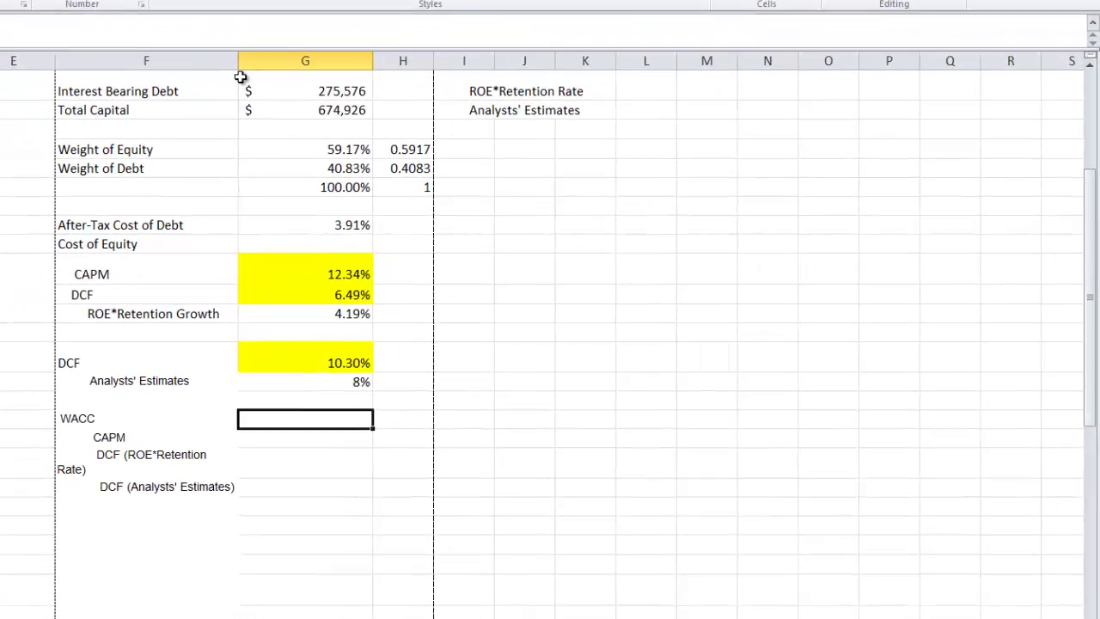
pyautogui.moveTo(237, 57); pyautogui.dragTo(262, 56)
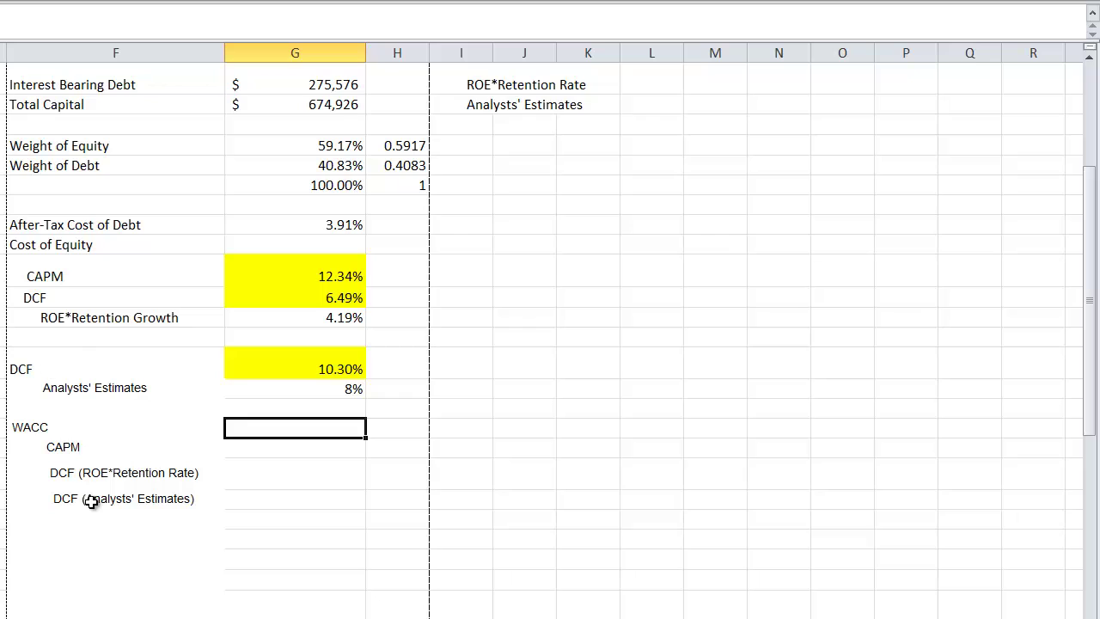
# - Calculate the CAPM WACC in G30 from the equity and debt costs times their capital weights, =G22*G16+G20*G17
pyautogui.click(283, 446)
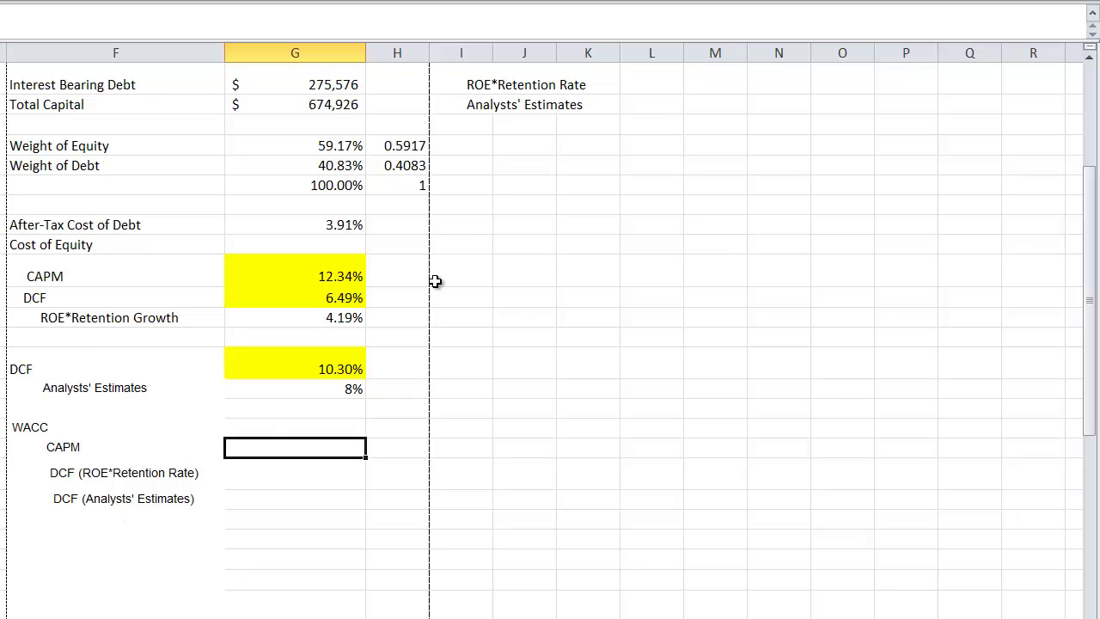
pyautogui.write('=')
pyautogui.press('Up')
pyautogui.press('Up')
pyautogui.press('Up')
pyautogui.press('Up')
pyautogui.press('Up')
pyautogui.press('Up')
pyautogui.press('Up')
pyautogui.press('Up')
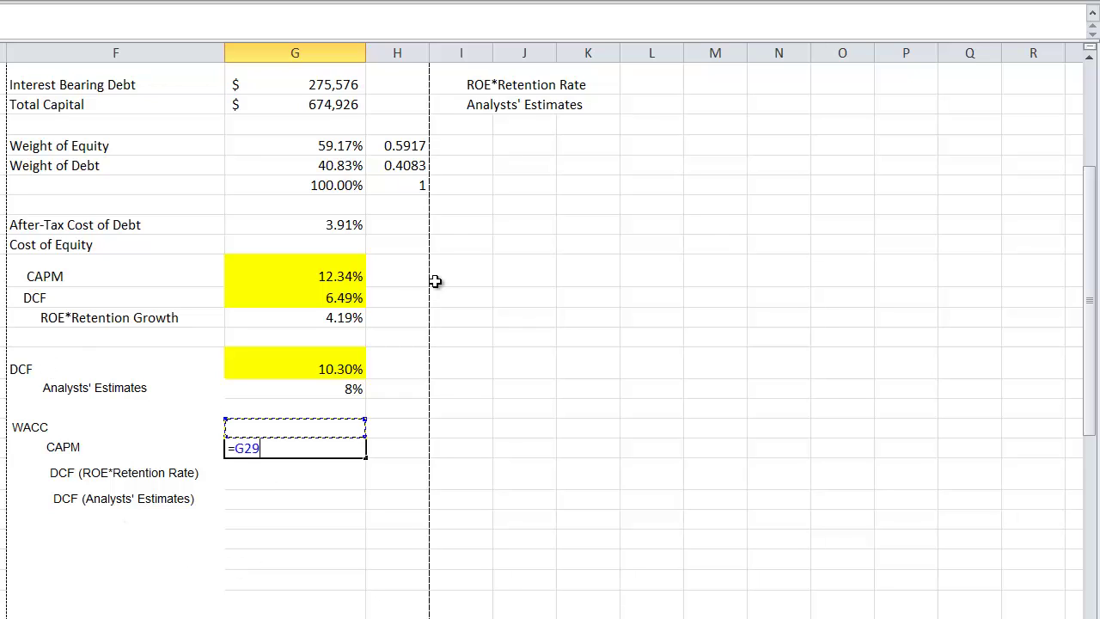
pyautogui.write('*')
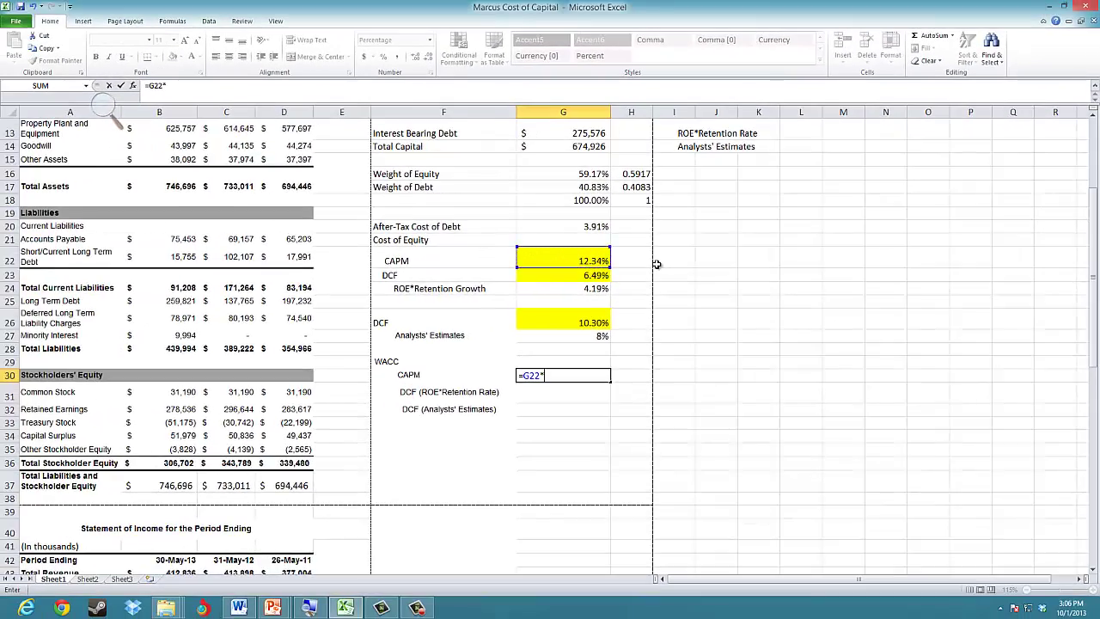
pyautogui.scroll(3, 656, 264)
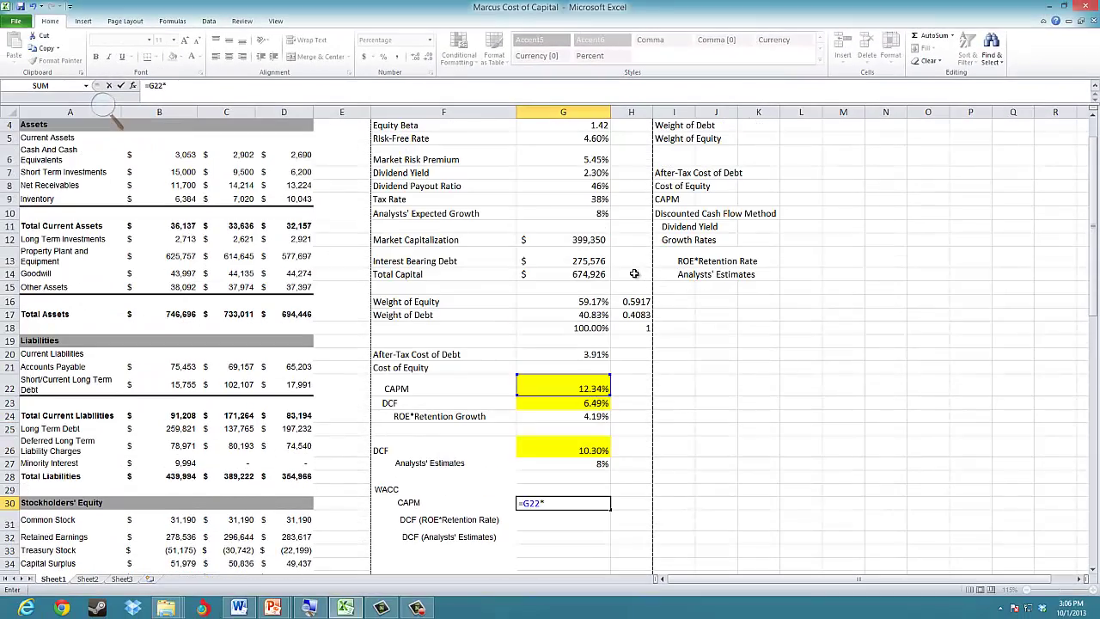
pyautogui.click(584, 302)
pyautogui.write('+')
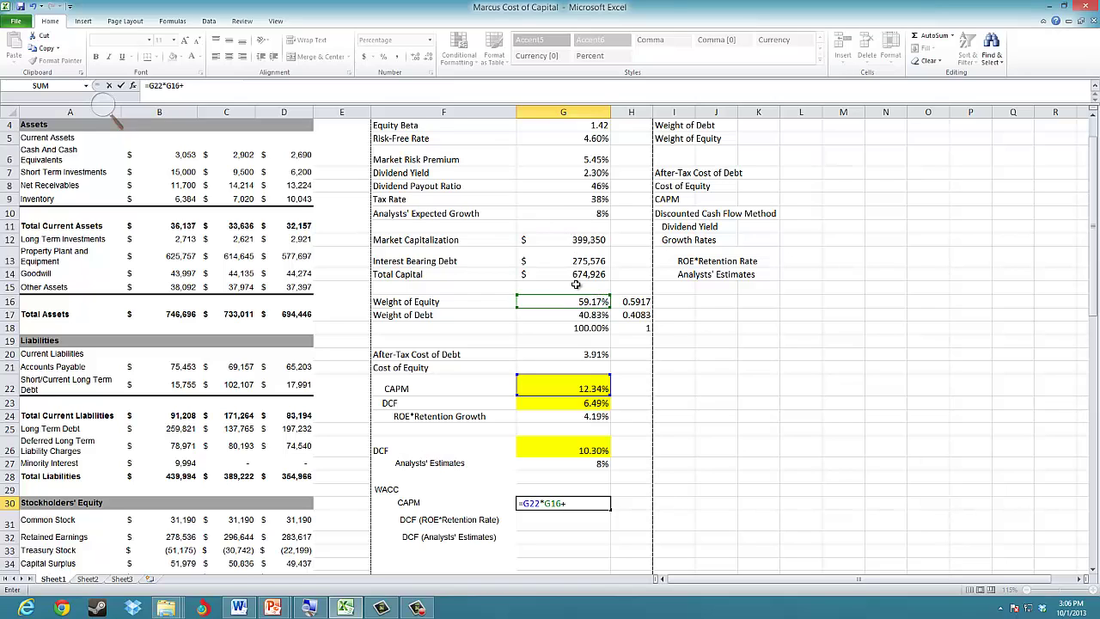
pyautogui.click(588, 354)
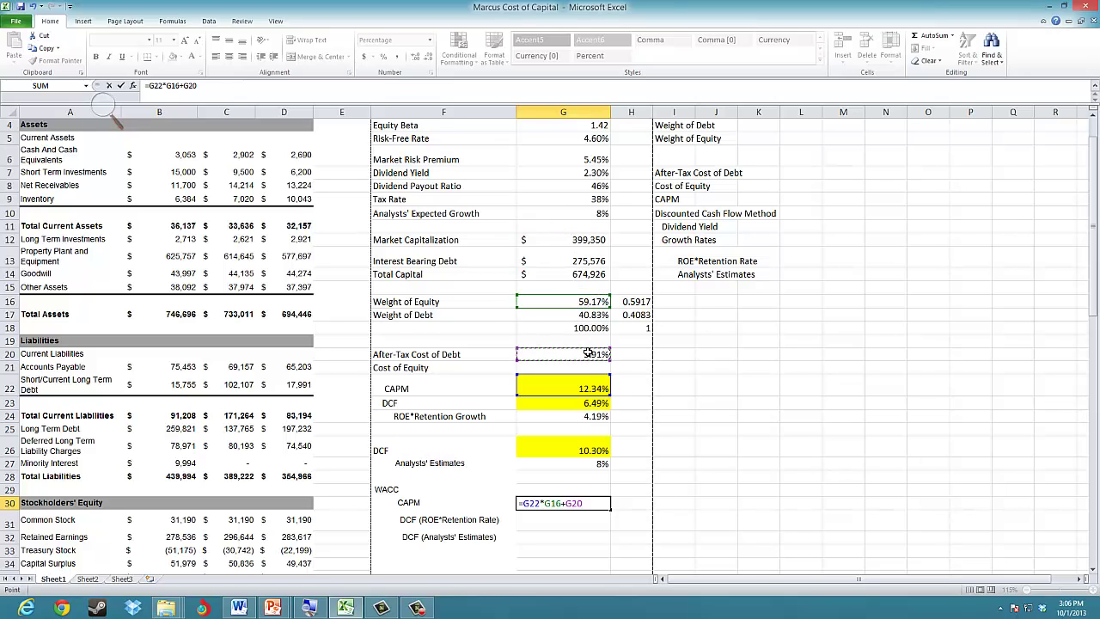
pyautogui.write('*')
pyautogui.click(556, 303)
pyautogui.click(560, 314)
pyautogui.hotkey('ctrl', 'Return')
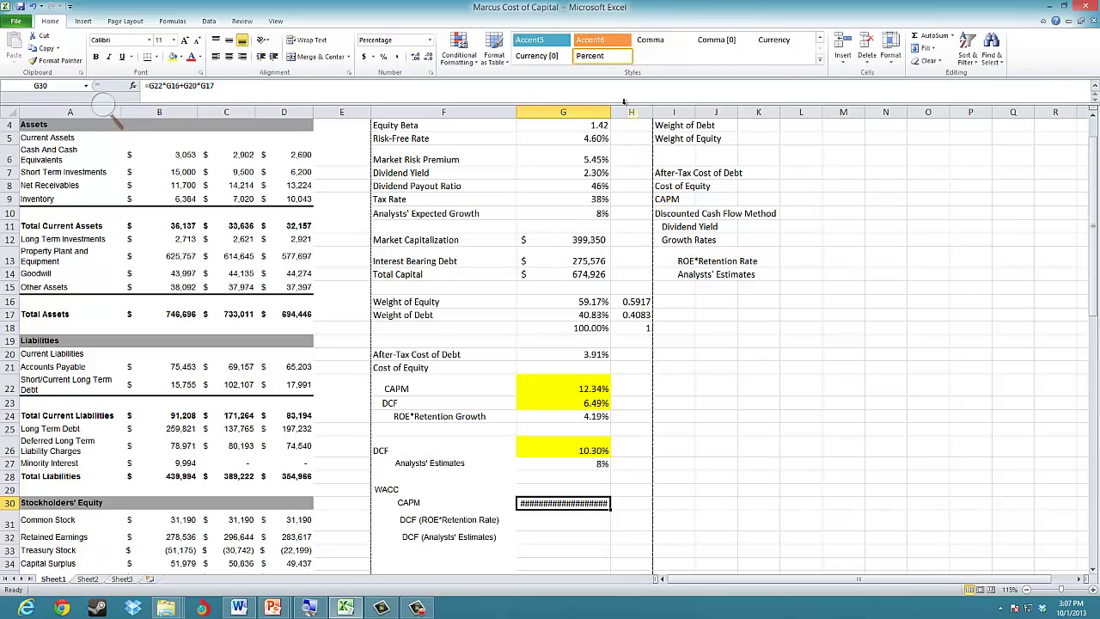
# - Widen column G and format the CAPM WACC in G30 as a percentage with two decimal places
pyautogui.moveTo(608, 105); pyautogui.dragTo(630, 112)
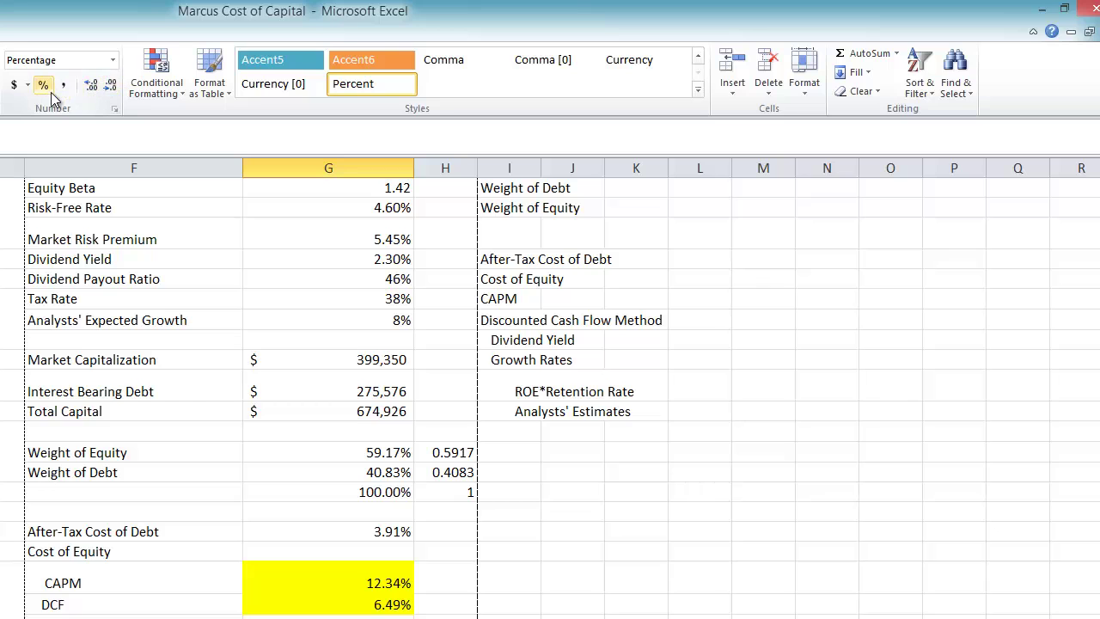
pyautogui.click(107, 86)
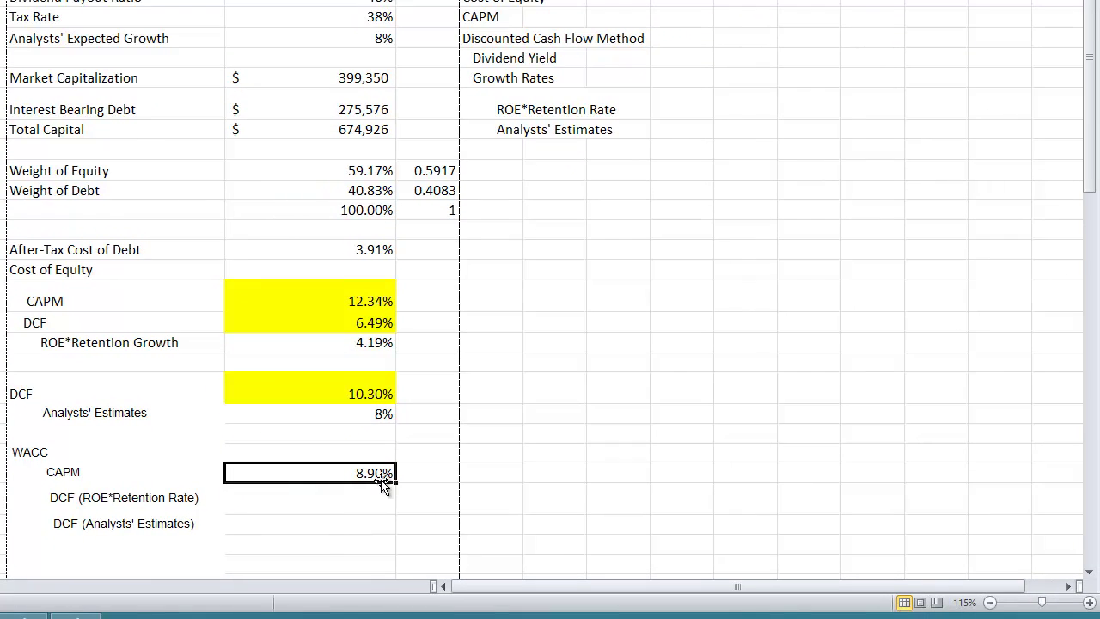
# - Calculate the DCF (ROE*Retention Rate) WACC in G31 with =G23*G16+G20*G17 and show it as a percentage with two decimal places
pyautogui.click(385, 592)
pyautogui.write('=')
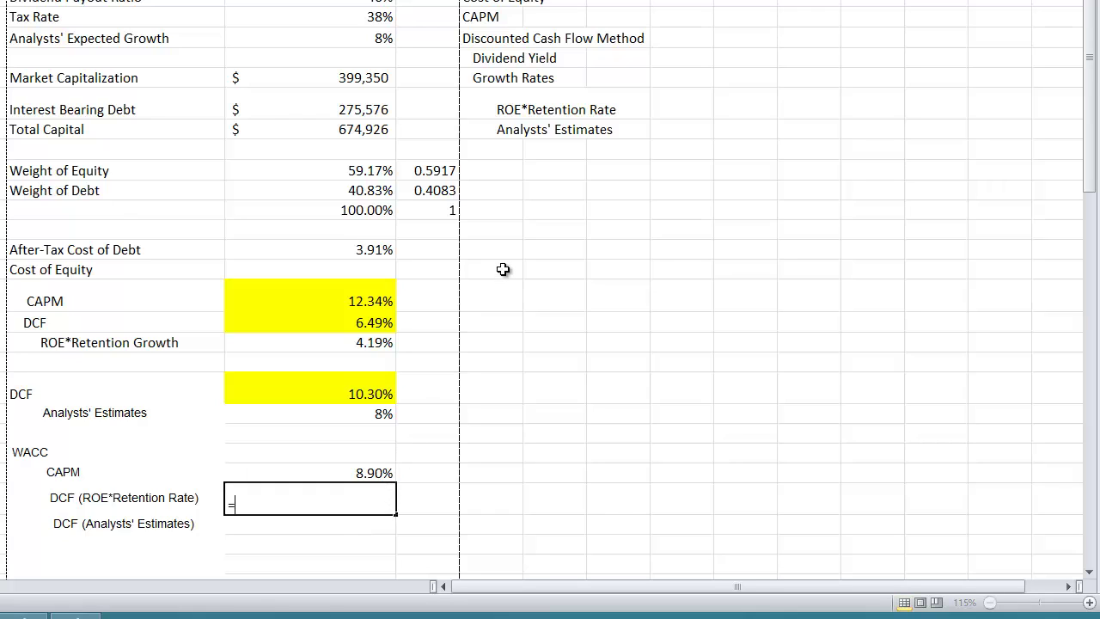
pyautogui.press('Up')
pyautogui.press('Up')
pyautogui.press('Up')
pyautogui.press('Up')
pyautogui.press('Up')
pyautogui.press('Up')
pyautogui.press('Up')
pyautogui.press('Up')
pyautogui.press('Up')
pyautogui.press('Up')
pyautogui.press('Up')
pyautogui.press('Up')
pyautogui.press('Up')
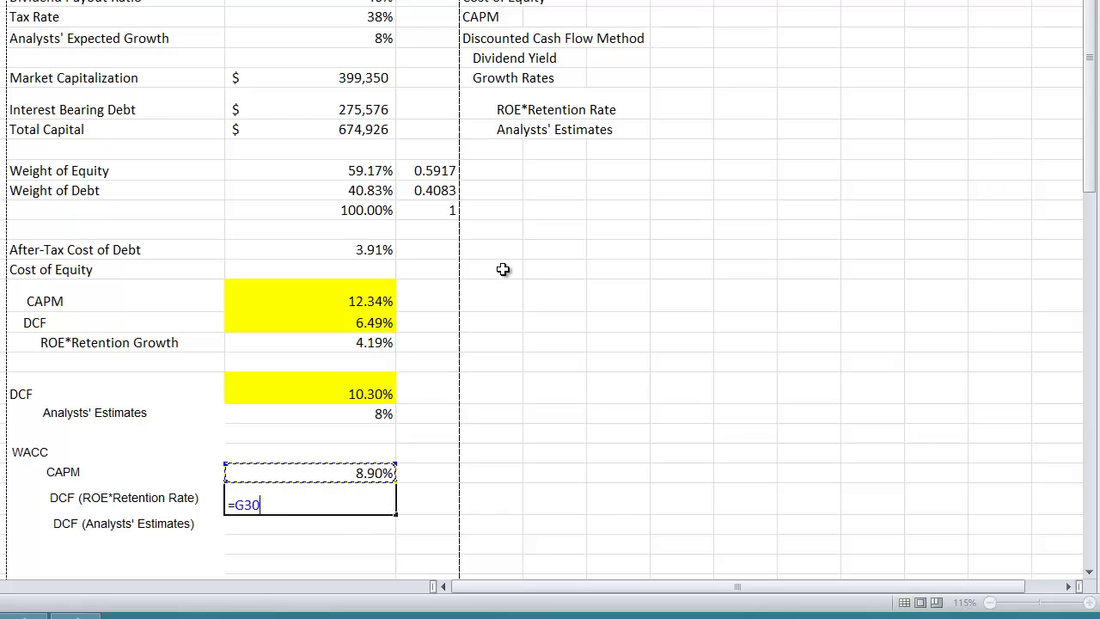
pyautogui.press('Down')
pyautogui.press('Down')
pyautogui.press('Down')
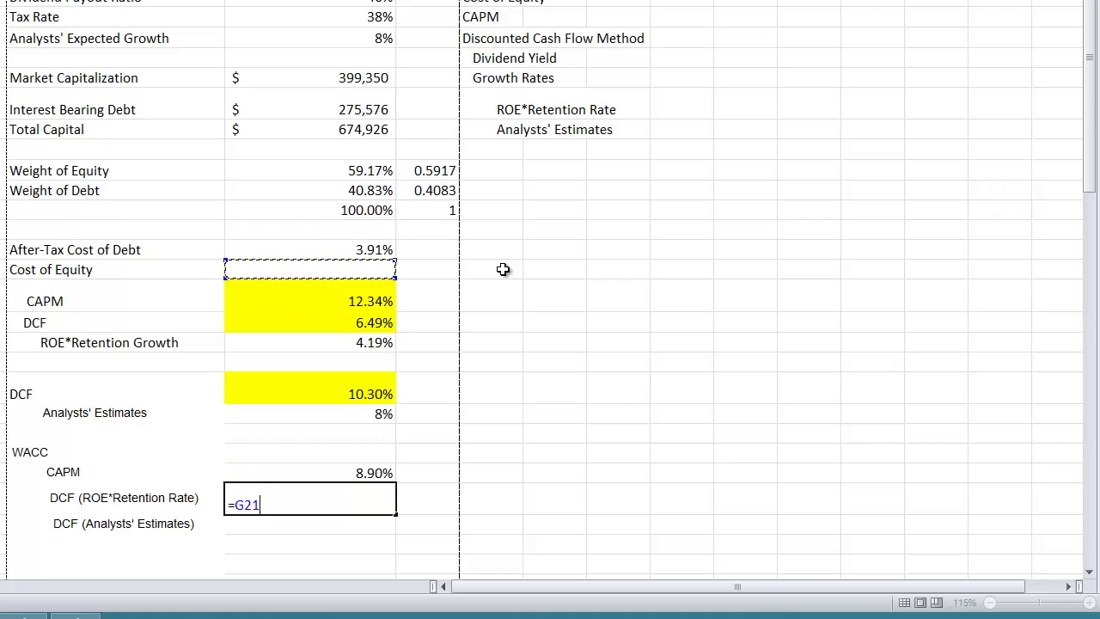
pyautogui.press('Up')
pyautogui.press('Up')
pyautogui.press('Up')
pyautogui.press('Up')
pyautogui.press('Up')
pyautogui.press('Up')
pyautogui.press('Up')
pyautogui.press('Up')
pyautogui.press('Up')
pyautogui.press('Up')
pyautogui.press('Up')
pyautogui.press('Up')
pyautogui.press('Up')
pyautogui.press('Up')
pyautogui.press('Up')
pyautogui.press('Up')
pyautogui.press('Up')
pyautogui.press('Up')
pyautogui.press('Up')
pyautogui.press('Up')
pyautogui.press('Down')
pyautogui.press('Down')
pyautogui.press('Down')
pyautogui.press('Down')
pyautogui.press('Down')
pyautogui.press('Down')
pyautogui.press('Down')
pyautogui.press('Down')
pyautogui.press('Down')
pyautogui.press('Down')
pyautogui.press('Down')
pyautogui.press('Down')
pyautogui.press('Down')
pyautogui.press('Down')
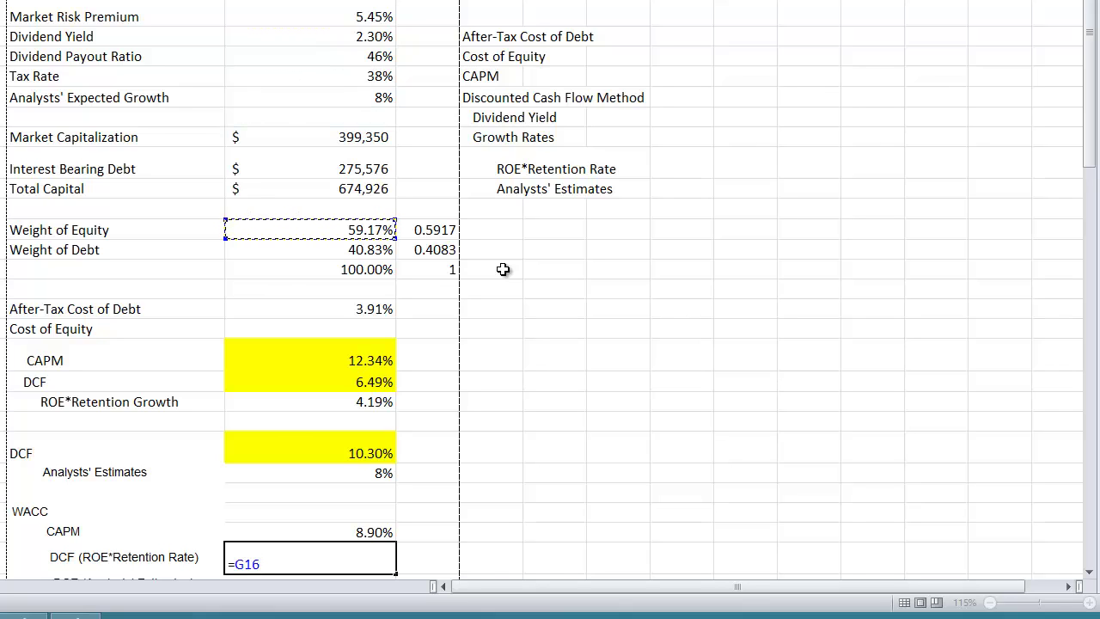
pyautogui.press('Down')
pyautogui.press('Down')
pyautogui.press('Down')
pyautogui.press('Down')
pyautogui.press('Down')
pyautogui.press('Down')
pyautogui.press('Down')
pyautogui.press('Down')
pyautogui.press('Up')
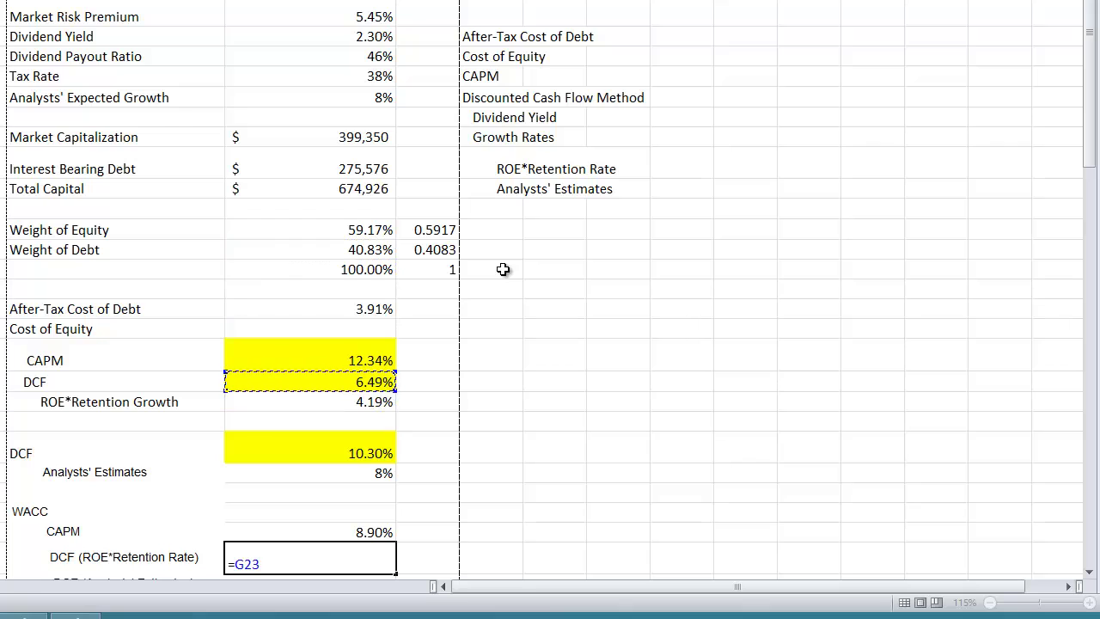
pyautogui.write('*')
pyautogui.press('Up')
pyautogui.press('Up')
pyautogui.press('Up')
pyautogui.press('Up')
pyautogui.press('Up')
pyautogui.press('Up')
pyautogui.press('Up')
pyautogui.press('Up')
pyautogui.press('Up')
pyautogui.press('Up')
pyautogui.press('Up')
pyautogui.press('Up')
pyautogui.press('Up')
pyautogui.press('Up')
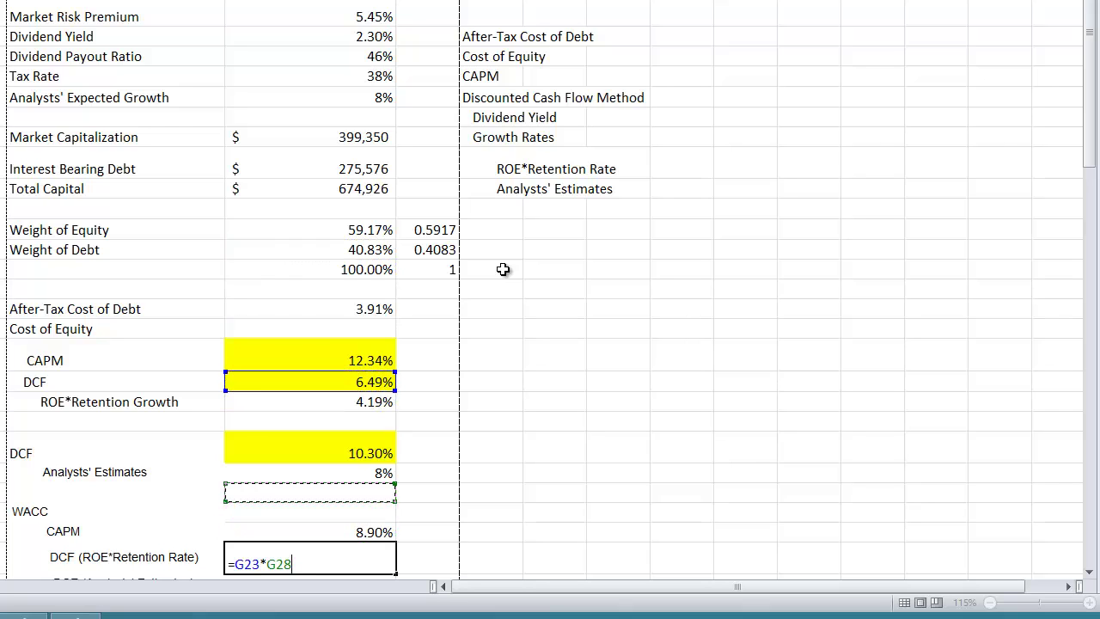
pyautogui.press('Up')
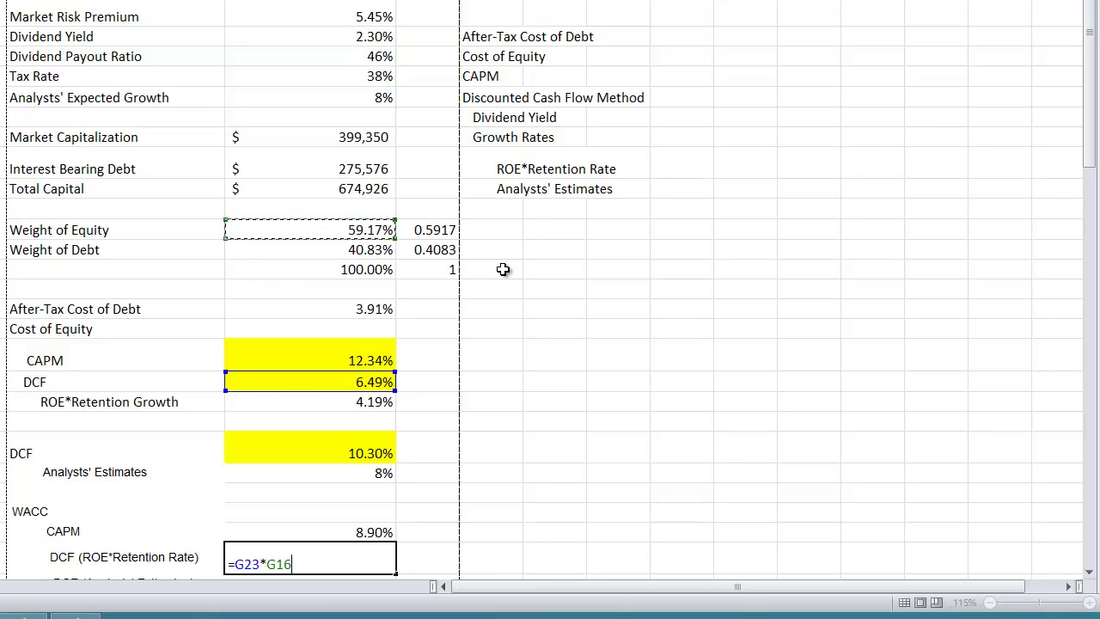
pyautogui.write('+')
pyautogui.press('Up')
pyautogui.press('Up')
pyautogui.press('Up')
pyautogui.press('Up')
pyautogui.press('Up')
pyautogui.press('Up')
pyautogui.press('Up')
pyautogui.press('Up')
pyautogui.press('Up')
pyautogui.press('Up')
pyautogui.press('Up')
pyautogui.press('Up')
pyautogui.press('Up')
pyautogui.press('Up')
pyautogui.press('Up')
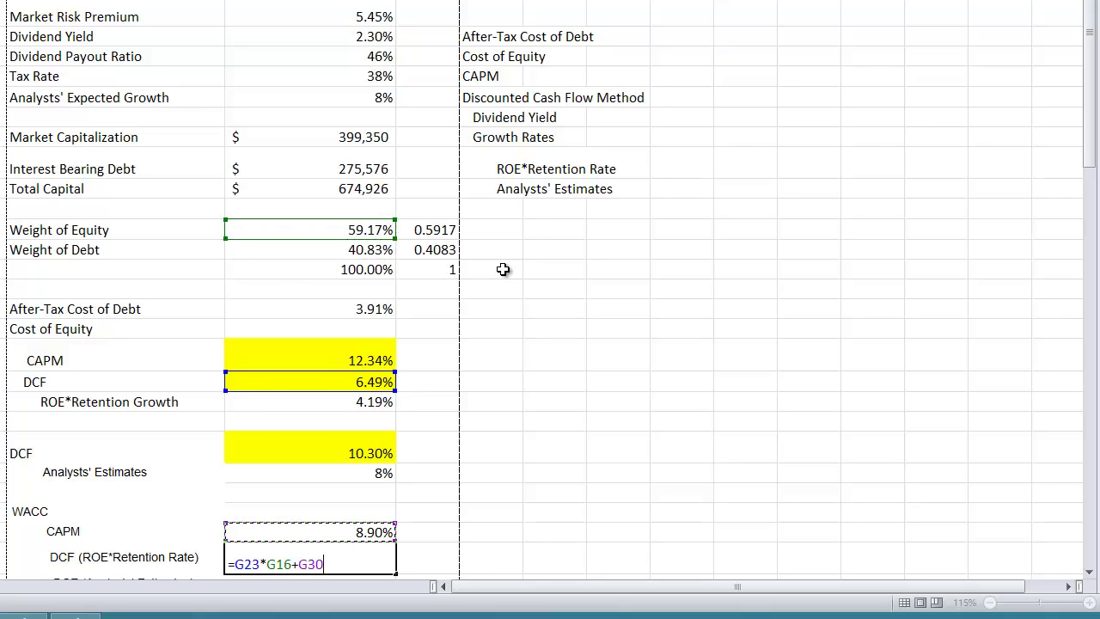
pyautogui.press('Down')
pyautogui.press('Down')
pyautogui.press('Down')
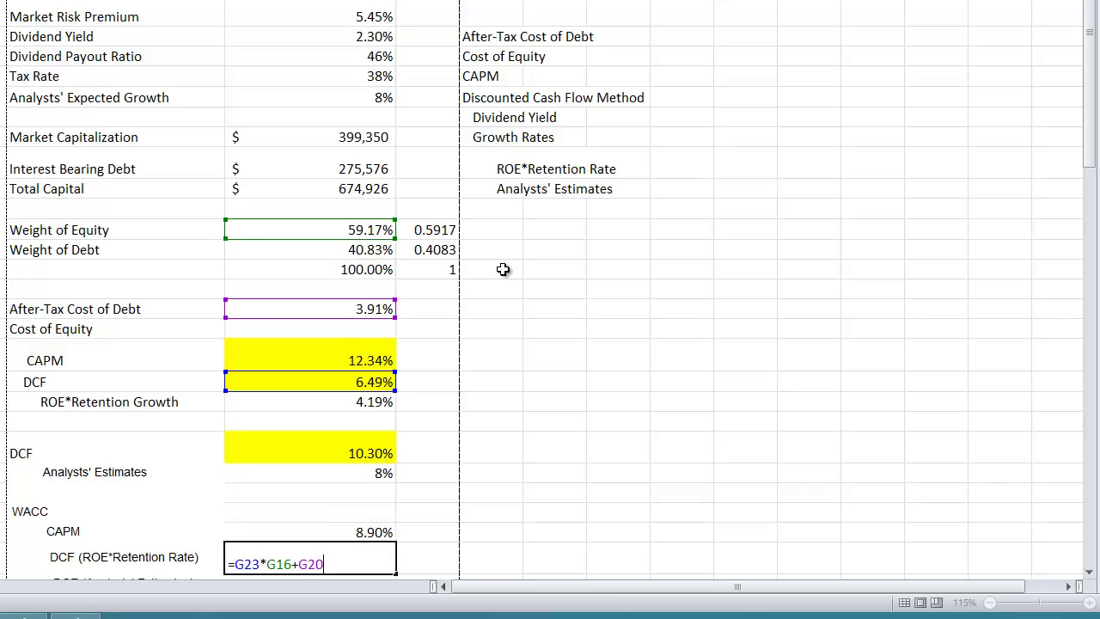
pyautogui.write('*')
pyautogui.press('Up')
pyautogui.press('Up')
pyautogui.press('Up')
pyautogui.press('Up')
pyautogui.press('Up')
pyautogui.press('Up')
pyautogui.press('Up')
pyautogui.press('Up')
pyautogui.press('Up')
pyautogui.press('Up')
pyautogui.press('Up')
pyautogui.press('Up')
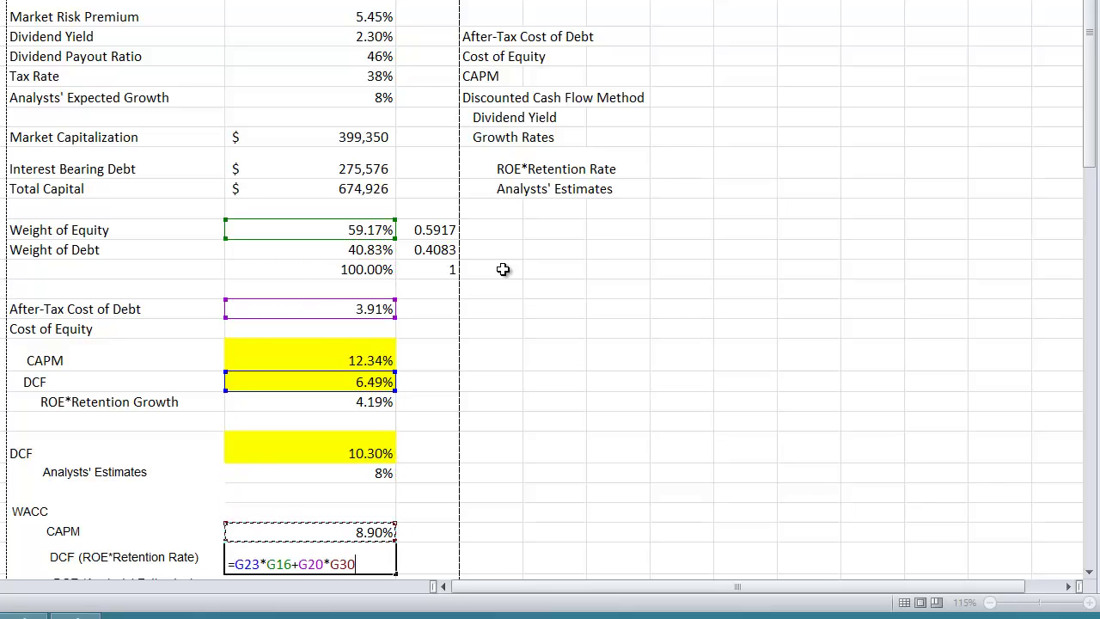
pyautogui.press('Up')
pyautogui.press('Up')
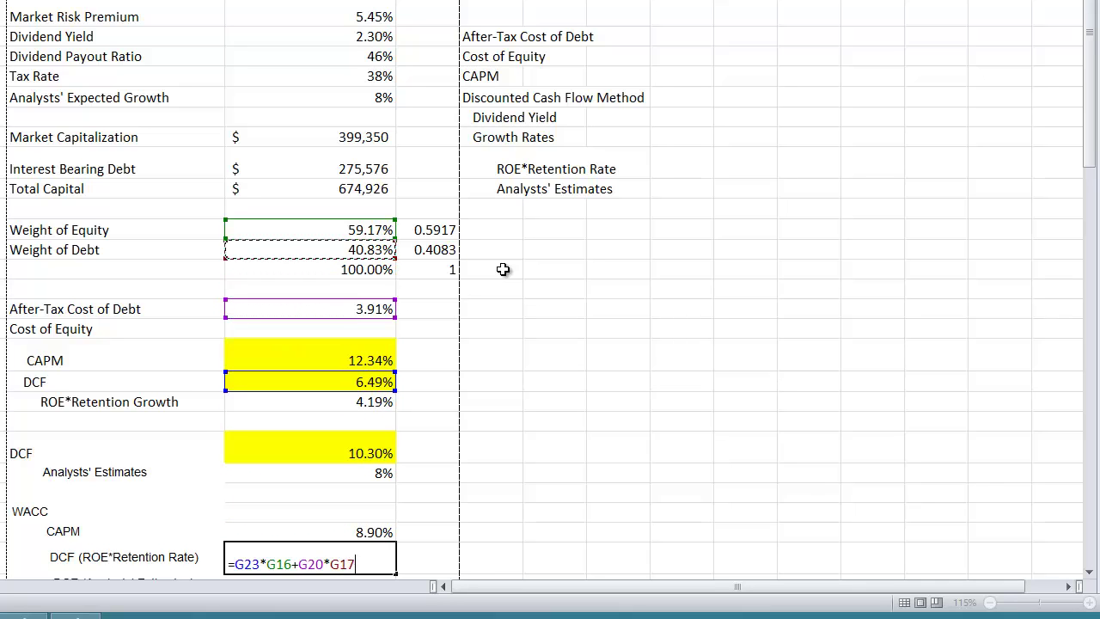
pyautogui.press('Return')
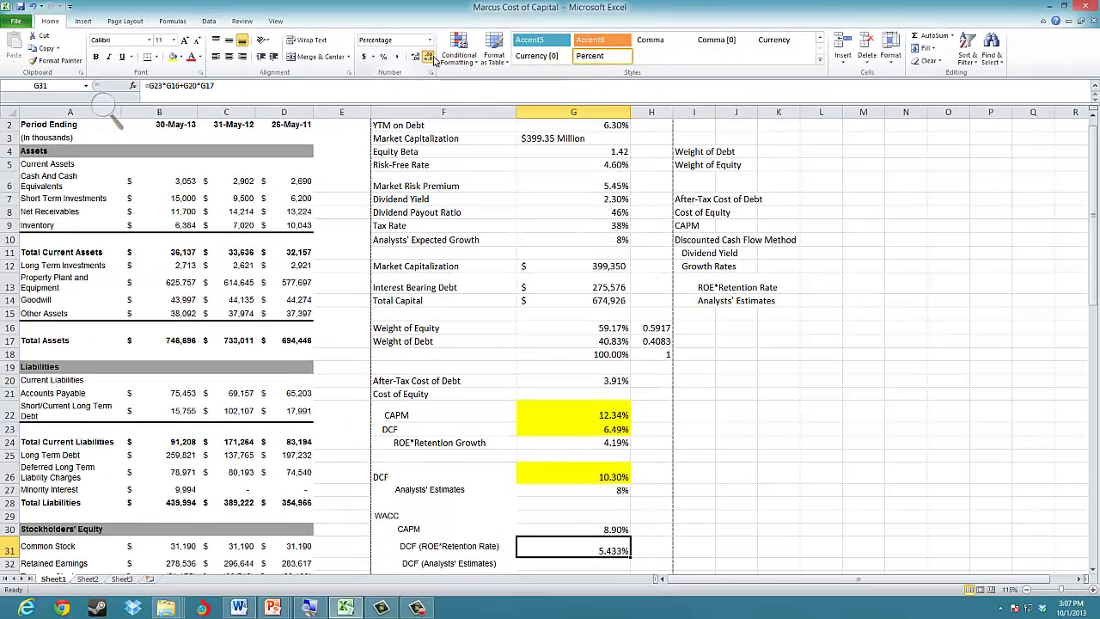
pyautogui.click(92, 86)
# - Calculate the DCF (Analysts' Estimates) WACC in G32 with the formula =G26*G16+G20*G17
pyautogui.scroll(-3, 430, 239)
pyautogui.click(611, 439)
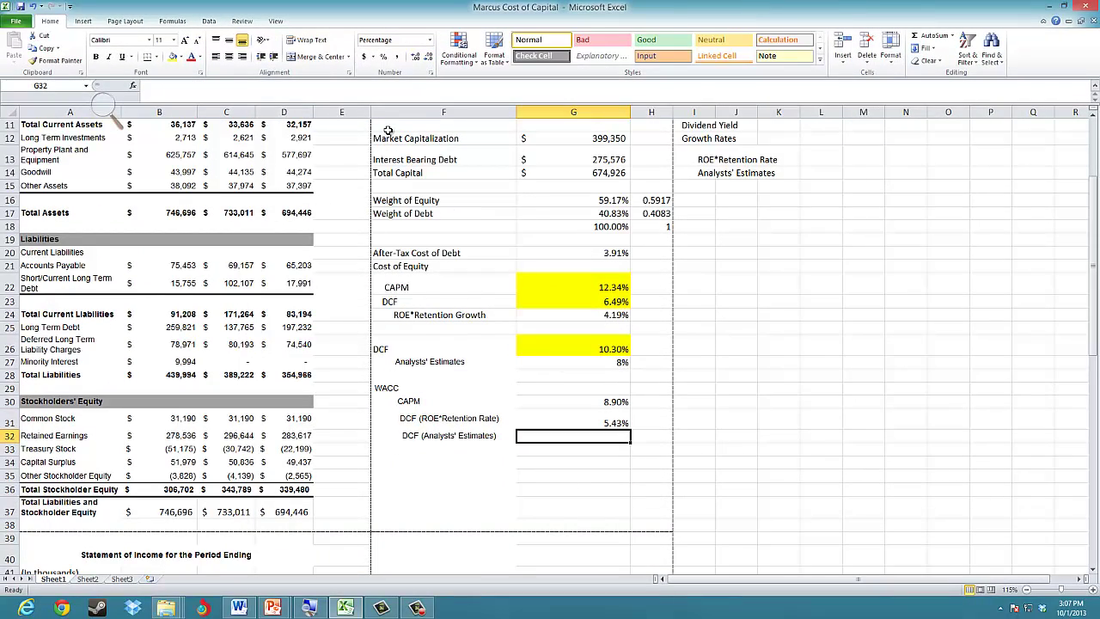
pyautogui.write('=')
pyautogui.press('Up')
pyautogui.press('Up')
pyautogui.press('Up')
pyautogui.press('Up')
pyautogui.press('Up')
pyautogui.press('Up')
pyautogui.press('Up')
pyautogui.press('Up')
pyautogui.press('Down')
pyautogui.press('Down')
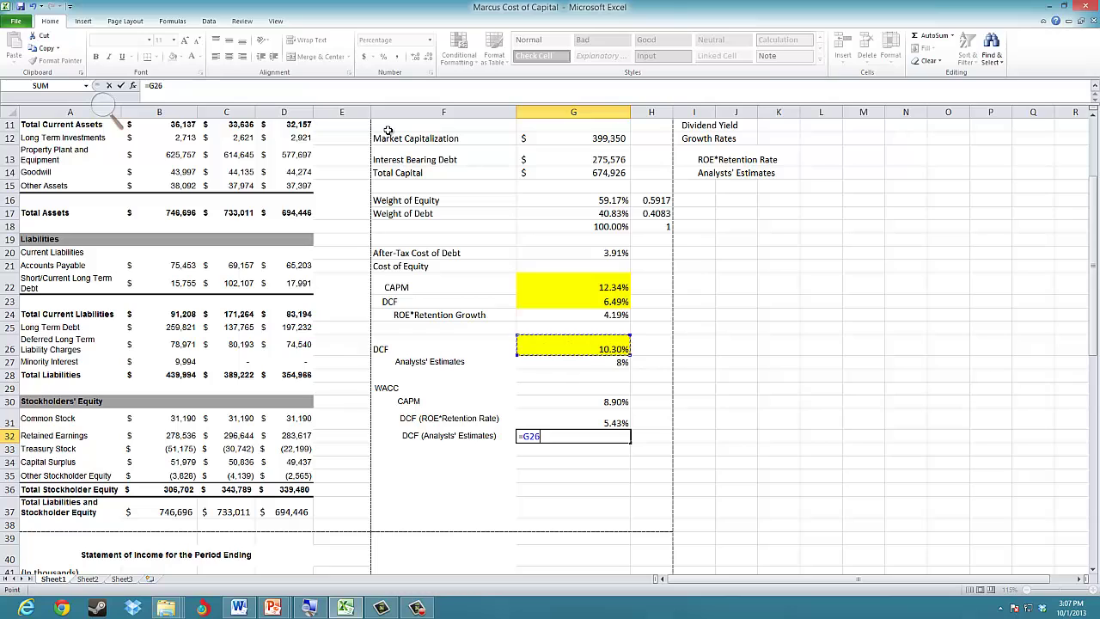
pyautogui.write('*')
pyautogui.press('Up')
pyautogui.press('Up')
pyautogui.press('Up')
pyautogui.press('Up')
pyautogui.press('Up')
pyautogui.press('Up')
pyautogui.press('Up')
pyautogui.press('Up')
pyautogui.press('Up')
pyautogui.press('Up')
pyautogui.press('Up')
pyautogui.press('Up')
pyautogui.press('Up')
pyautogui.press('Up')
pyautogui.press('Up')
pyautogui.press('Up')
pyautogui.press('Up')
pyautogui.press('Up')
pyautogui.press('Down')
pyautogui.press('Down')
pyautogui.write('+')
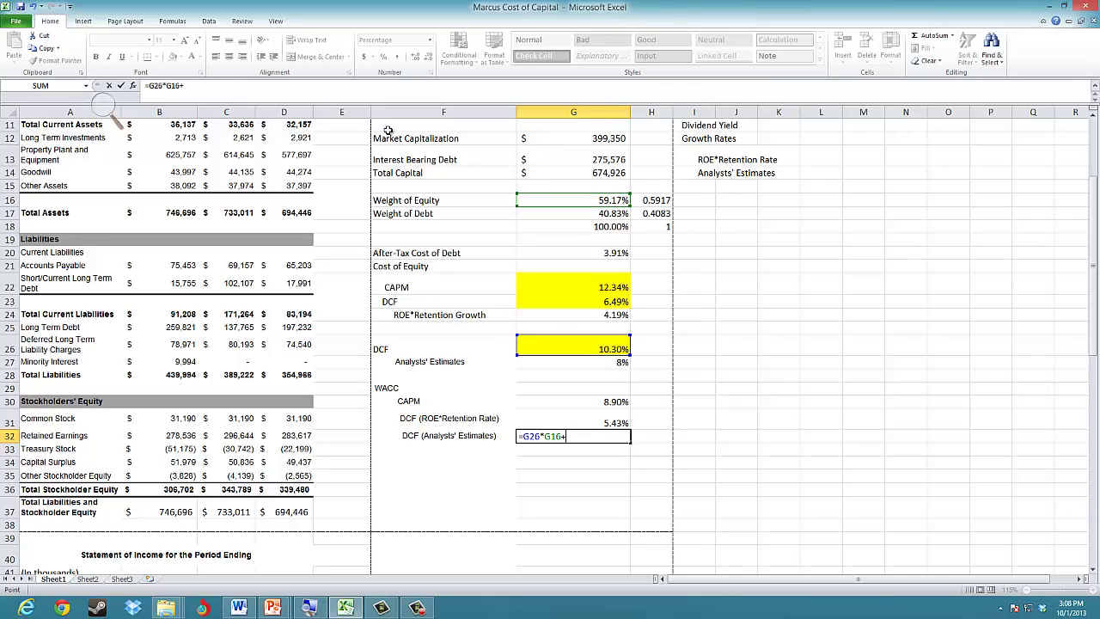
pyautogui.press('Up')
pyautogui.press('Up')
pyautogui.press('Up')
pyautogui.press('Up')
pyautogui.press('Up')
pyautogui.press('Up')
pyautogui.press('Up')
pyautogui.press('Up')
pyautogui.press('Up')
pyautogui.press('Up')
pyautogui.press('Up')
pyautogui.press('Up')
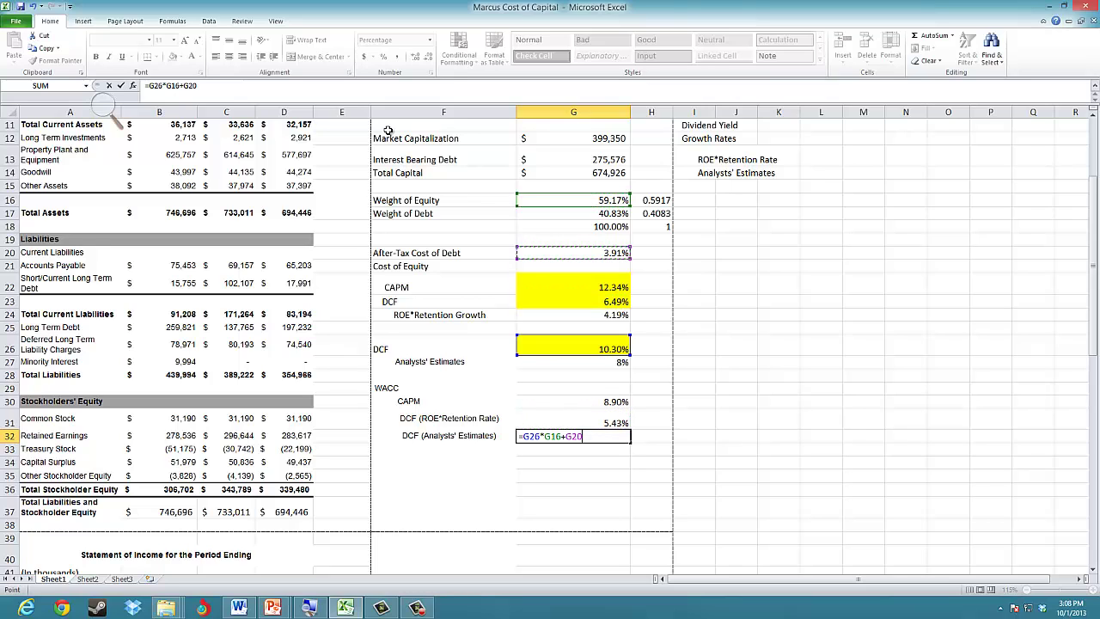
pyautogui.write('*')
pyautogui.press('Up')
pyautogui.press('Up')
pyautogui.press('Up')
pyautogui.press('Up')
pyautogui.press('Up')
pyautogui.press('Up')
pyautogui.press('Up')
pyautogui.press('Up')
pyautogui.press('Up')
pyautogui.press('Up')
pyautogui.press('Up')
pyautogui.press('Up')
pyautogui.press('Up')
pyautogui.press('Up')
pyautogui.press('Up')
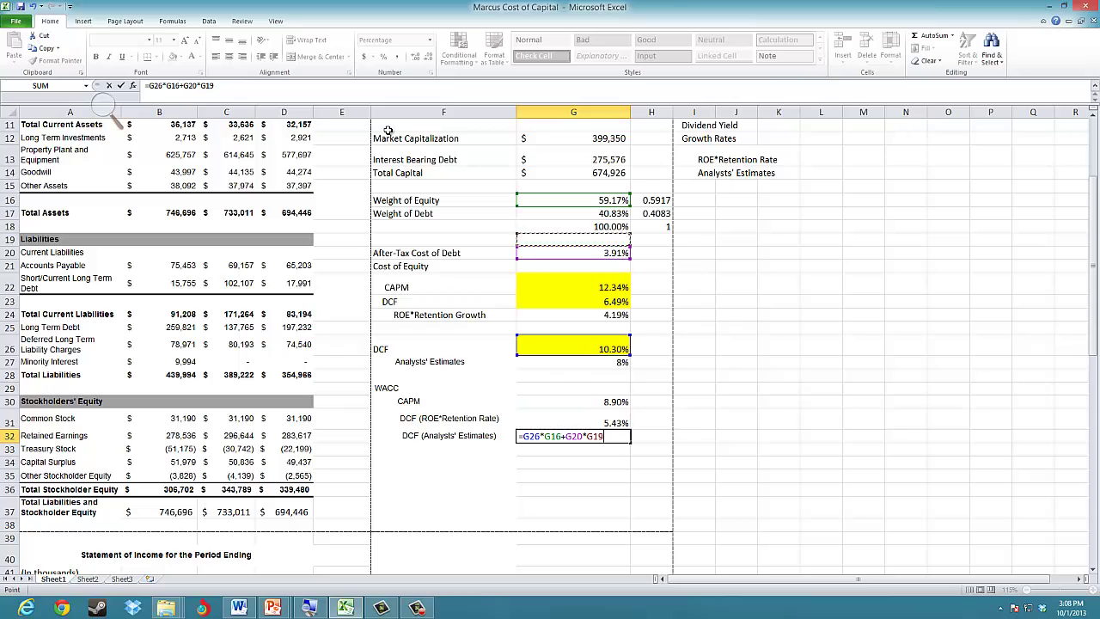
pyautogui.hotkey('ctrl', 'Return')
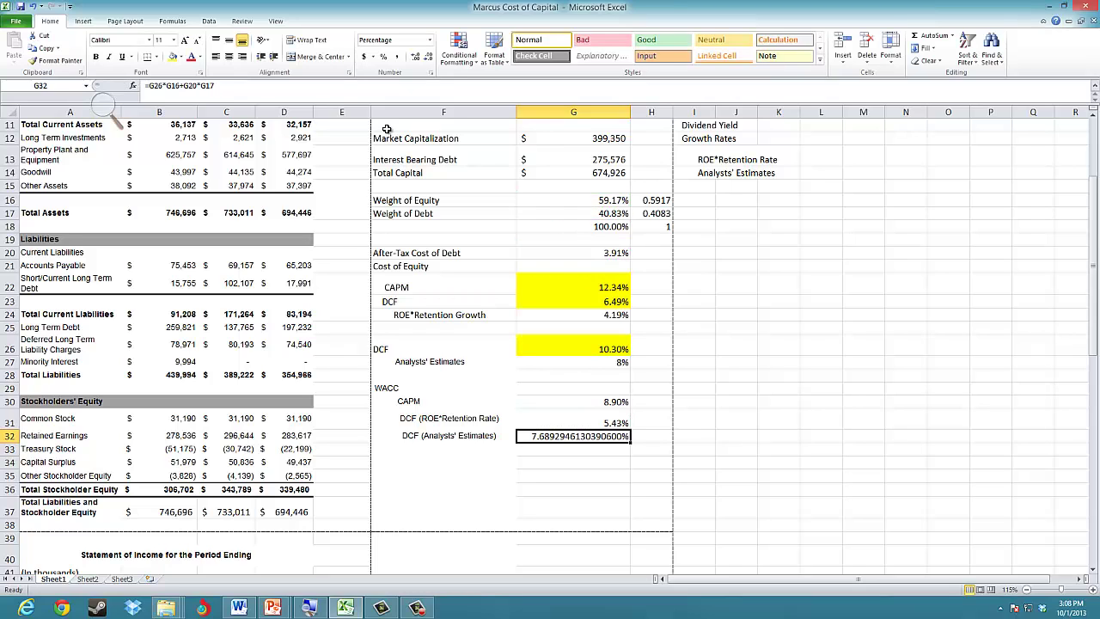
# - Reduce the DCF (Analysts' Estimates) WACC in G32 to two decimal places
pyautogui.click(428, 57)
pyautogui.click(428, 56)
pyautogui.click(428, 57)
pyautogui.click(428, 61)
pyautogui.click(429, 60)
pyautogui.click(429, 61)
pyautogui.click(429, 60)
pyautogui.click(429, 60)
pyautogui.click(429, 61)
pyautogui.click(428, 60)
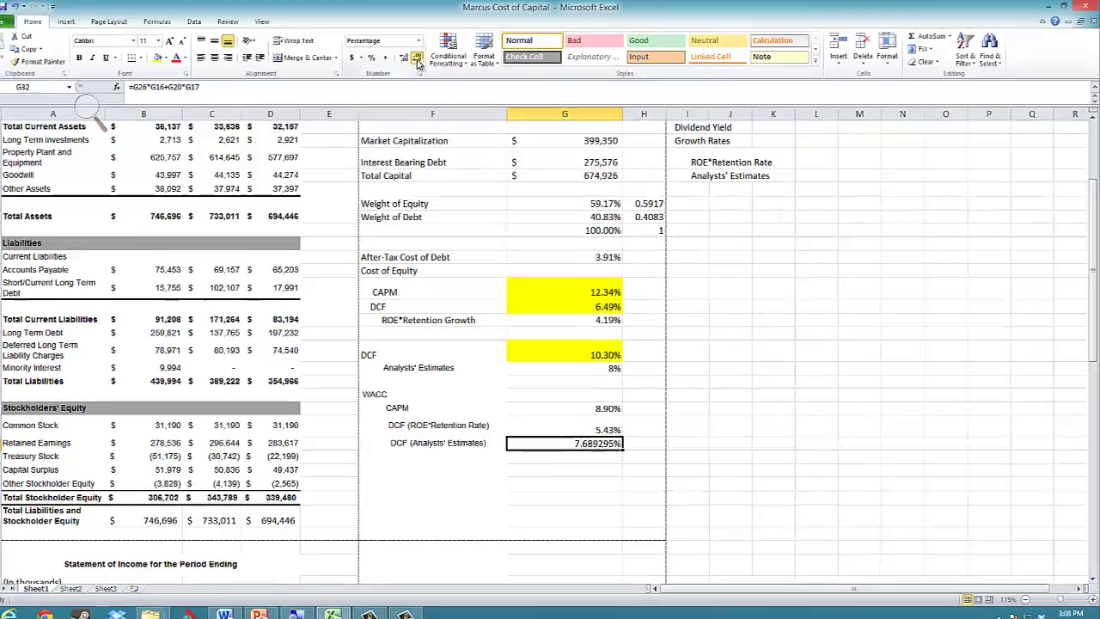
pyautogui.click(428, 60)
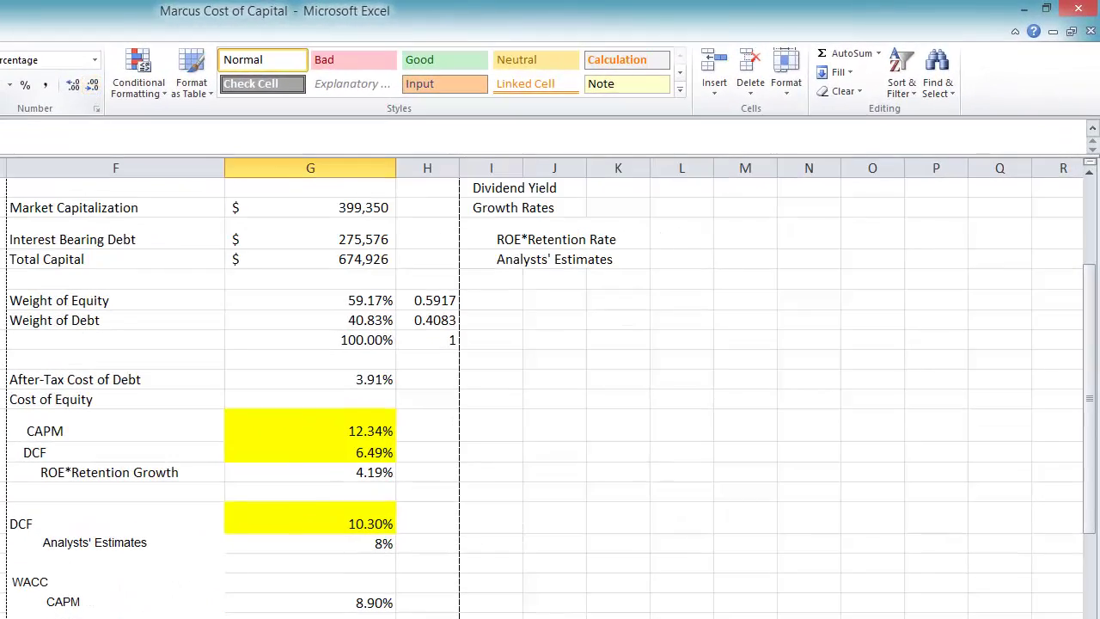
# - Calculate the difference between the CAPM and DCF (ROE*Retention Rate) WACCs in G34, below the WACC results, with =G30-G31
pyautogui.click(391, 437)
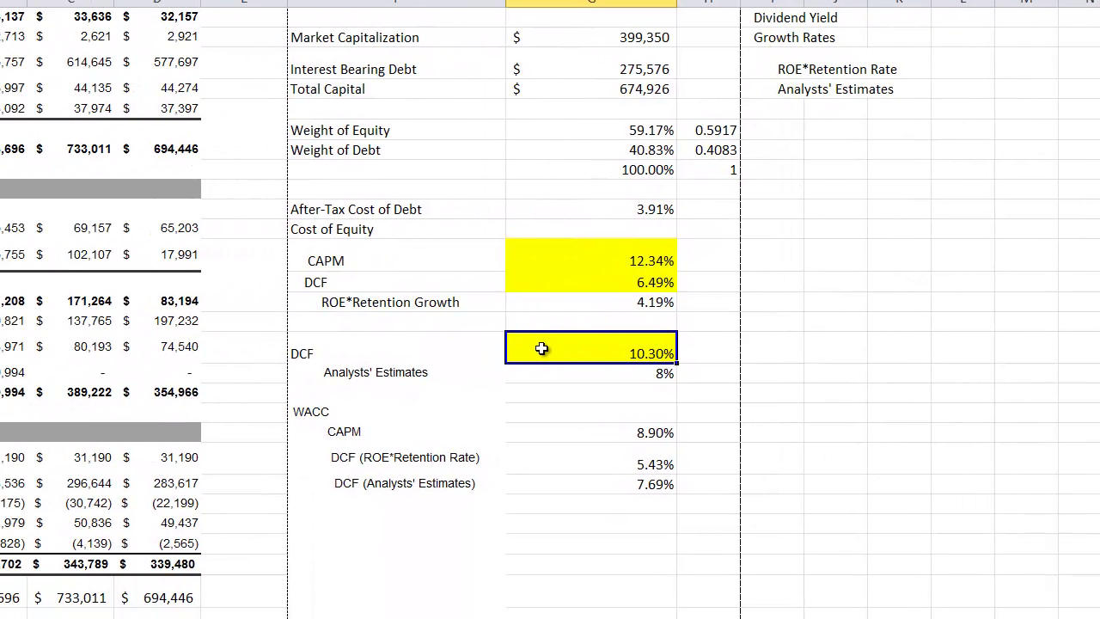
pyautogui.press('Down')
pyautogui.press('Down')
pyautogui.press('Down')
pyautogui.press('Down')
pyautogui.press('Down')
pyautogui.press('Down')
pyautogui.press('Down')
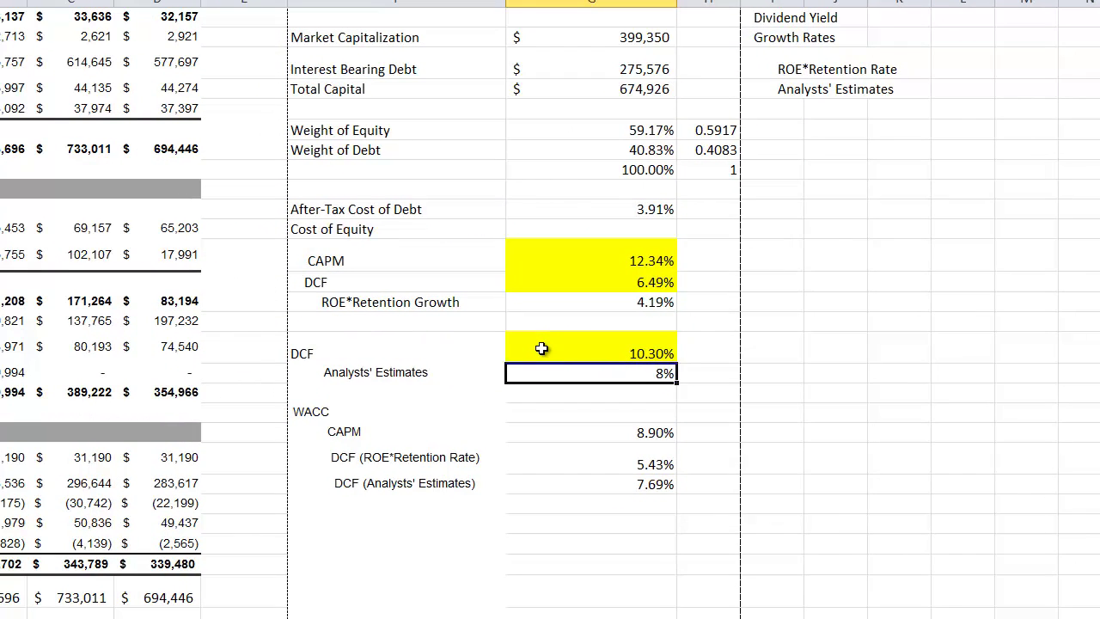
pyautogui.press('Down')
pyautogui.write('=')
pyautogui.press('Up')
pyautogui.press('Up')
pyautogui.press('Up')
pyautogui.press('Up')
pyautogui.write('-')
pyautogui.press('Up')
pyautogui.press('Up')
pyautogui.press('Up')
pyautogui.press('Return')
pyautogui.press('Up')
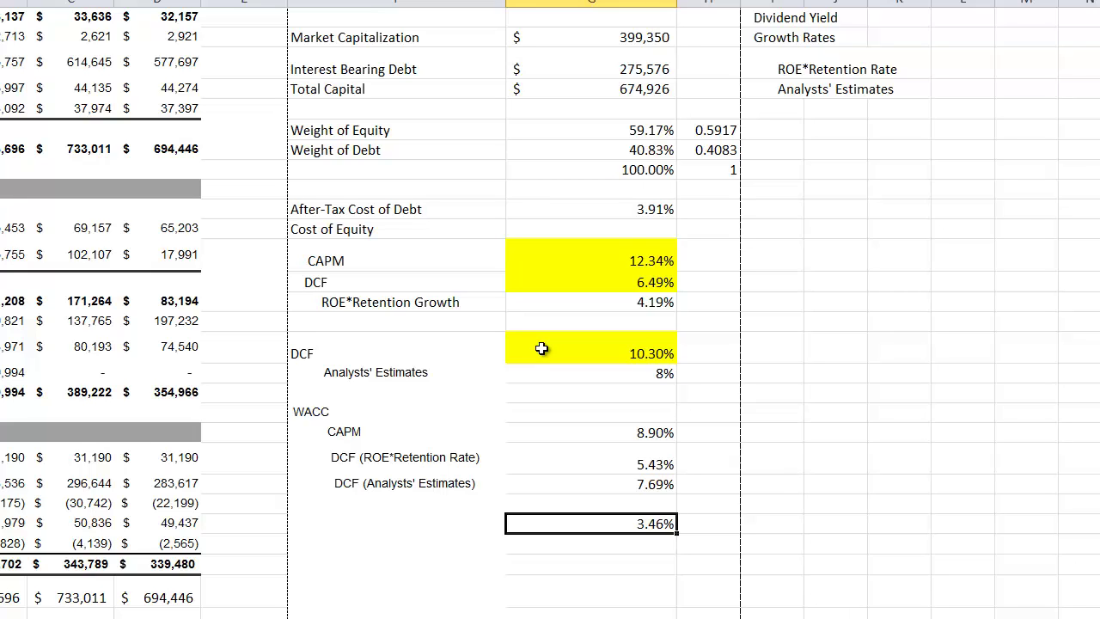
# - Review column G from the WACC results back up through the costs of equity and capital weights to YTM on Debt
pyautogui.press('Up')
pyautogui.press('Up')
pyautogui.press('Up')
pyautogui.press('Up')
pyautogui.press('Down')
pyautogui.press('Up')
pyautogui.press('Up')
pyautogui.press('Up')
pyautogui.press('Up')
pyautogui.press('Up')
pyautogui.press('Up')
pyautogui.press('Up')
pyautogui.press('Up')
pyautogui.press('Up')
pyautogui.press('Up')
pyautogui.press('Down')
pyautogui.press('Down')
pyautogui.press('Down')
pyautogui.press('Up')
pyautogui.press('Up')
pyautogui.press('Up')
pyautogui.press('Up')
pyautogui.press('Up')
pyautogui.press('Up')
pyautogui.press('Up')
pyautogui.press('Up')
pyautogui.press('Up')
pyautogui.press('Up')
pyautogui.press('Up')
pyautogui.press('Up')
pyautogui.press('Up')
pyautogui.press('Up')
pyautogui.press('Up')
pyautogui.press('Up')
pyautogui.press('Up')
pyautogui.press('Up')
pyautogui.press('Up')
pyautogui.press('Up')
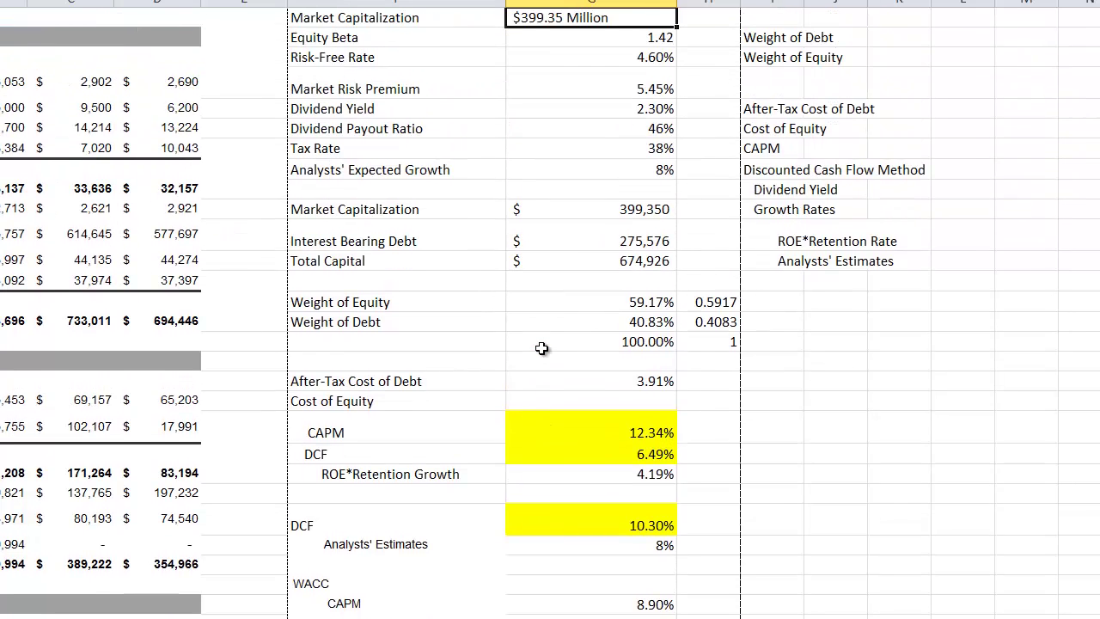
pyautogui.press('Up')
pyautogui.press('Up')
pyautogui.press('Down')
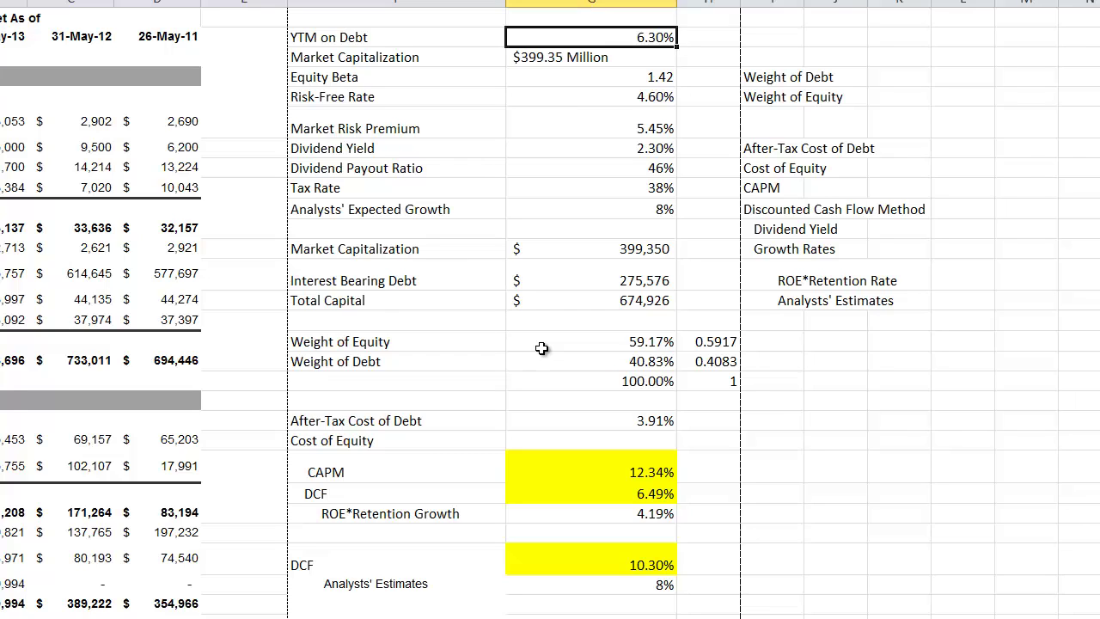
# - Examine the WACC inputs in column G from Market Capitalization down to the ROE*Retention-based DCF cost of equity
pyautogui.press('Down')
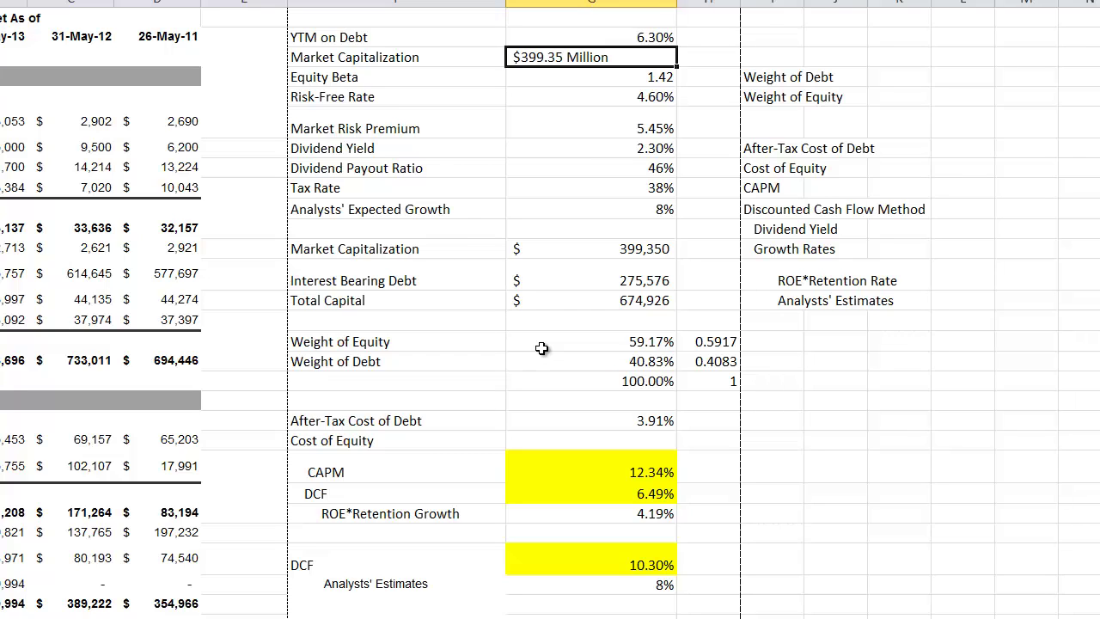
pyautogui.press('Down')
pyautogui.press('Down')
pyautogui.press('Down')
pyautogui.press('Down')
pyautogui.press('Down')
pyautogui.press('Down')
pyautogui.press('Down')
pyautogui.press('Down')
pyautogui.press('Down')
pyautogui.press('Down')
pyautogui.press('Down')
pyautogui.press('Down')
pyautogui.press('Down')
pyautogui.press('Down')
pyautogui.press('Down')
pyautogui.press('Down')
pyautogui.press('Down')
pyautogui.press('Down')
pyautogui.press('Down')
pyautogui.press('Down')
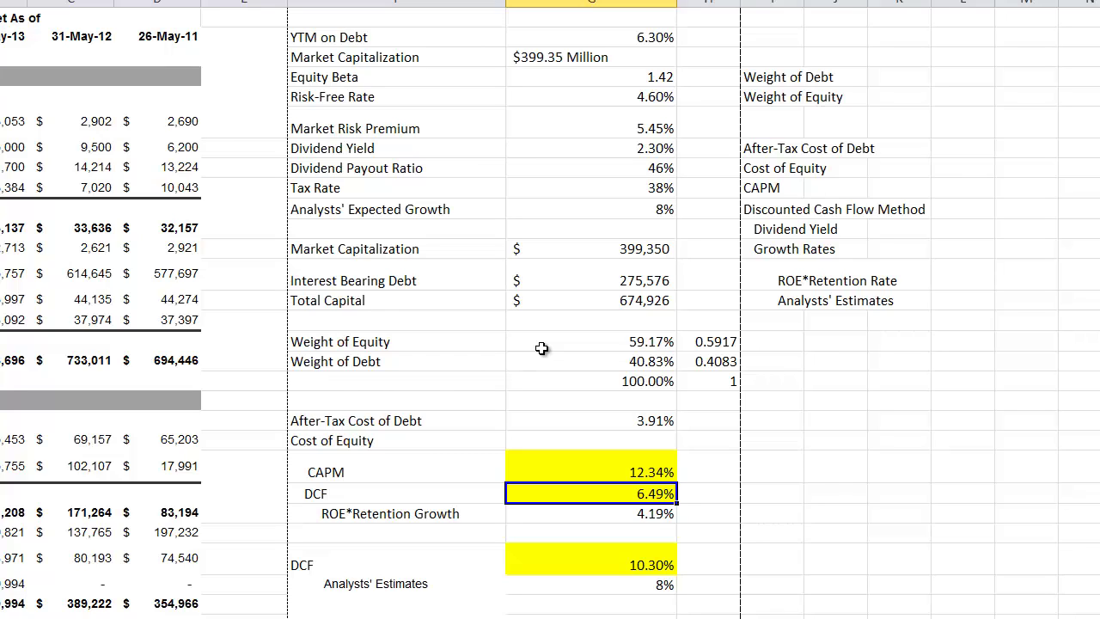
# - Compare the cost of equity results in column G across CAPM, DCF with ROE*Retention Growth, and DCF with Analysts' Estimates
pyautogui.press('Down')
pyautogui.press('Up')
pyautogui.press('Down')
pyautogui.press('Down')
pyautogui.press('Down')
pyautogui.press('Down')
pyautogui.press('Up')
pyautogui.press('Up')
pyautogui.press('Up')
pyautogui.press('Up')
pyautogui.press('Up')
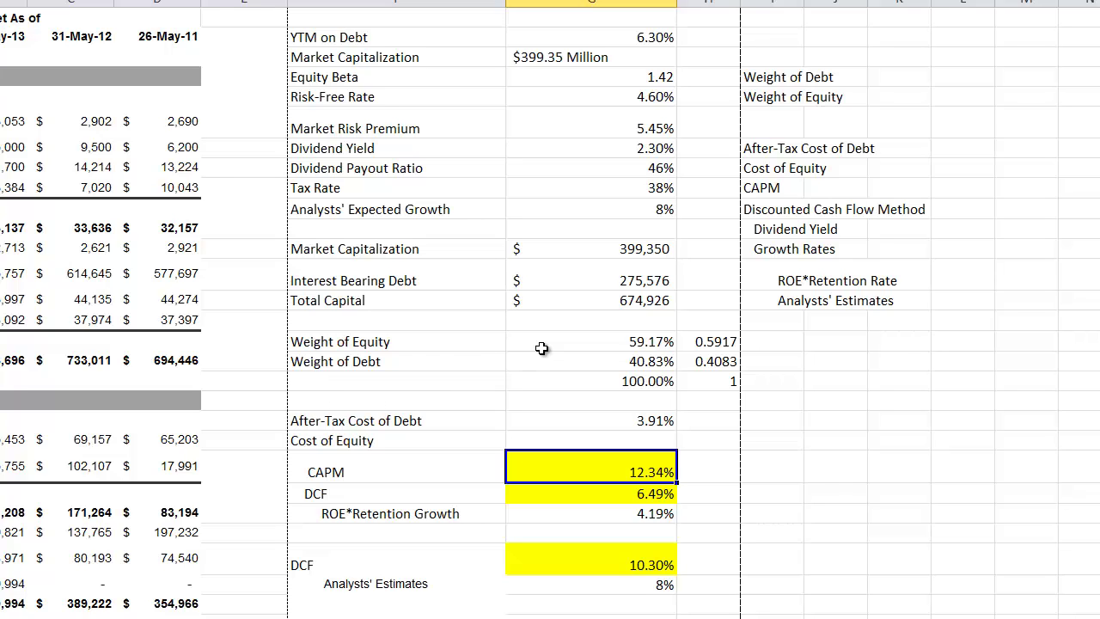
pyautogui.press('Down')
pyautogui.press('Down')
pyautogui.press('Up')
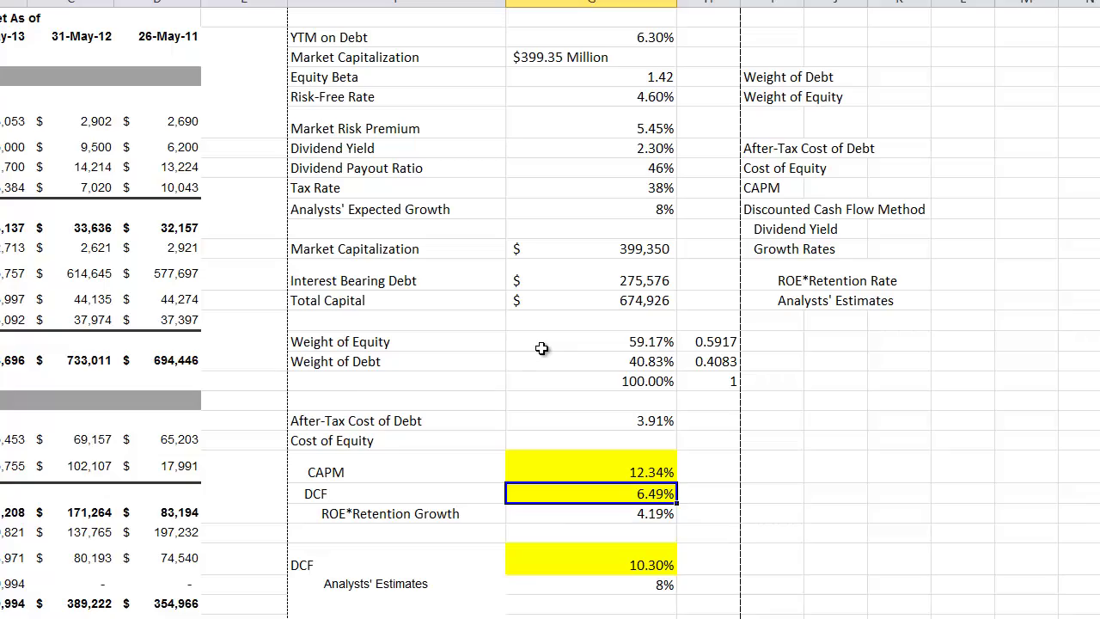
pyautogui.press('Down')
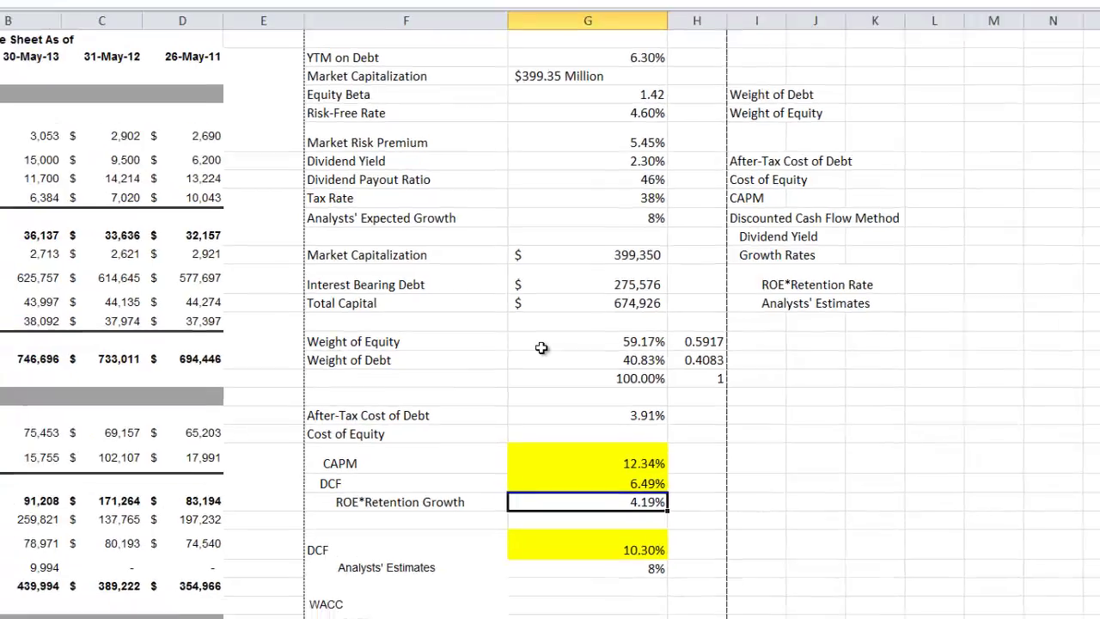